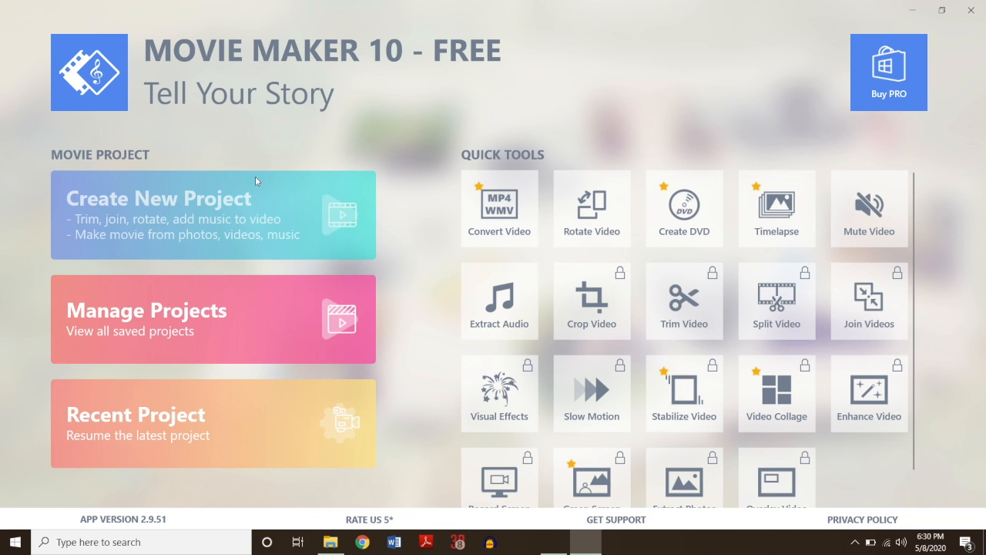
Step: Create a new movie project and add all five photo and video files from the New Movie Files folder
click(239, 226)
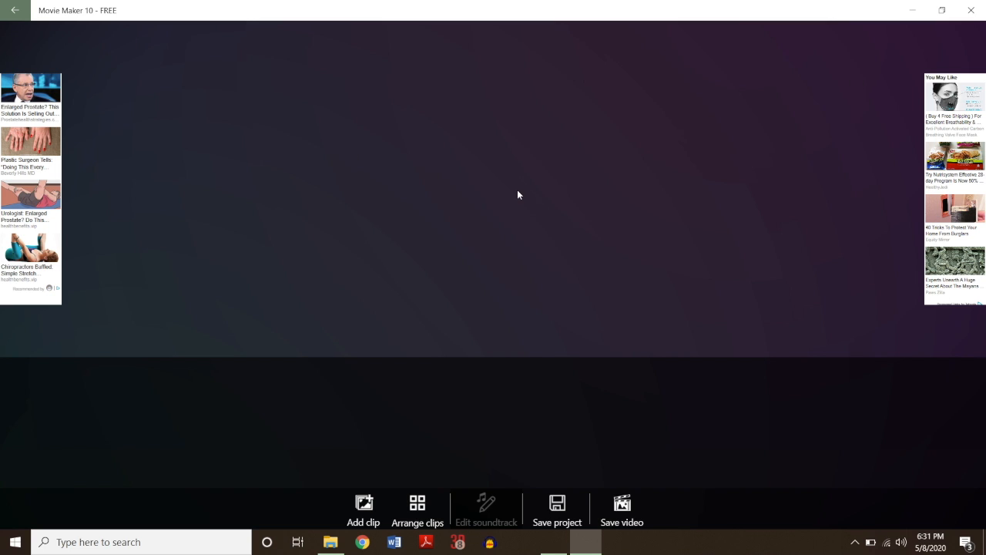
click(362, 513)
click(362, 512)
click(351, 404)
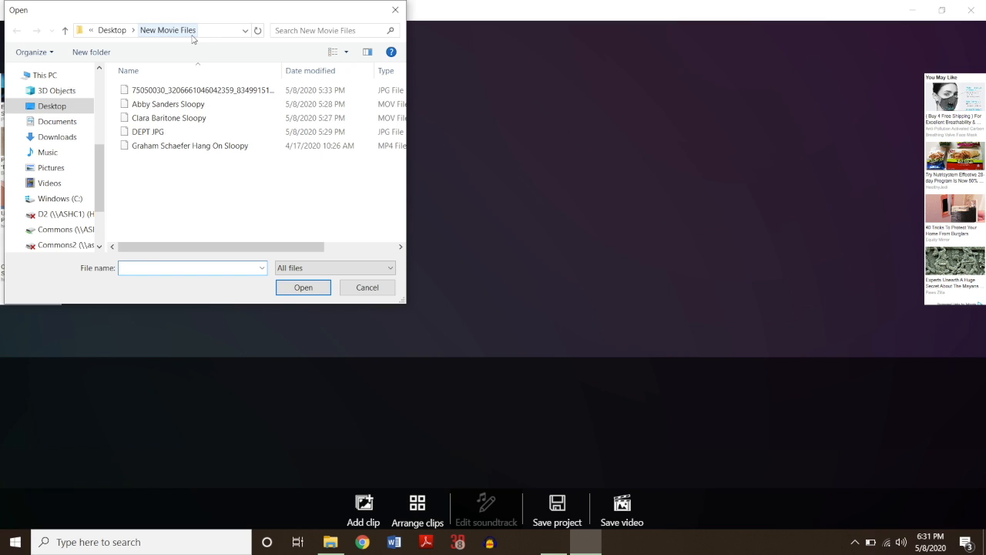
click(163, 93)
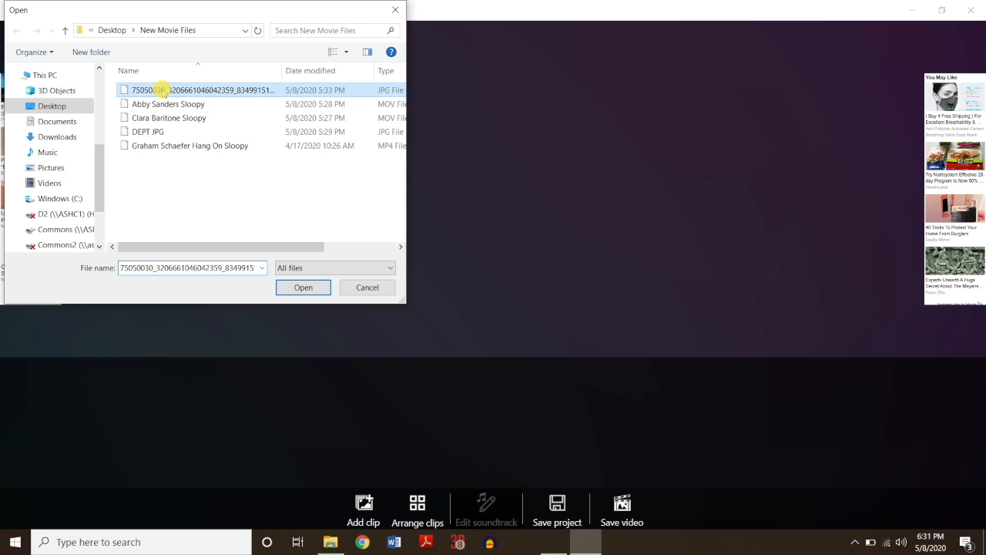
shift+click(158, 147)
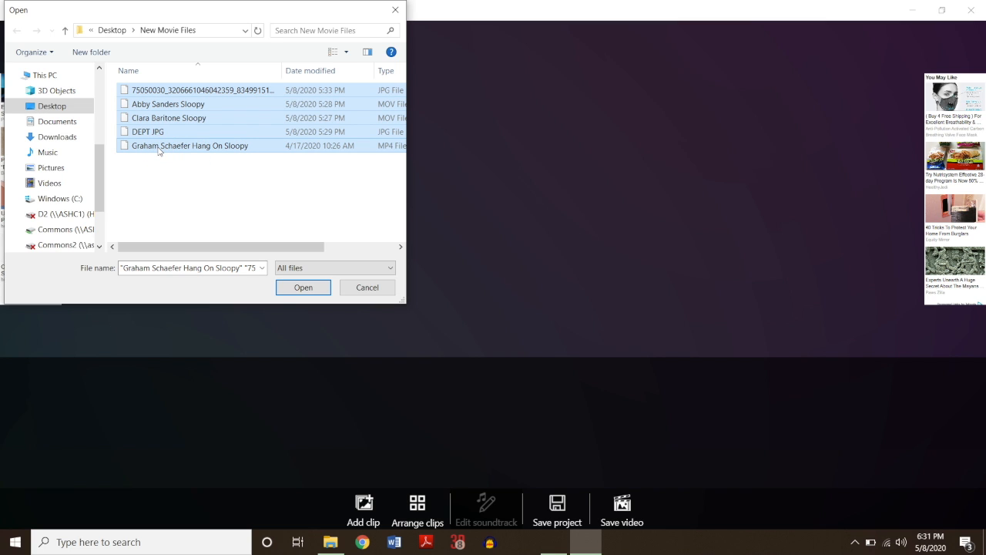
click(302, 287)
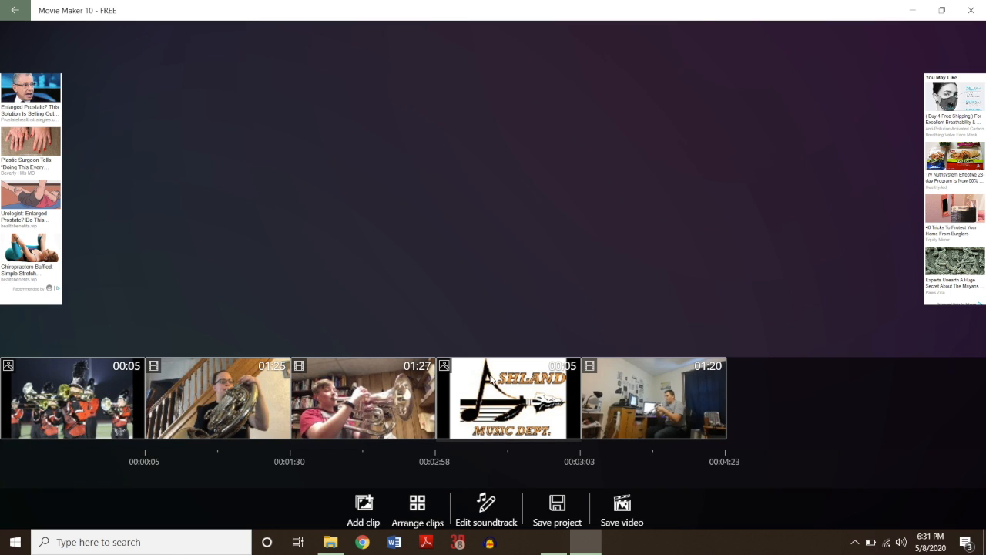
Step: Move the Ashland Music Dept. logo image to the start of the timeline and set its duration to 4 seconds
click(492, 379)
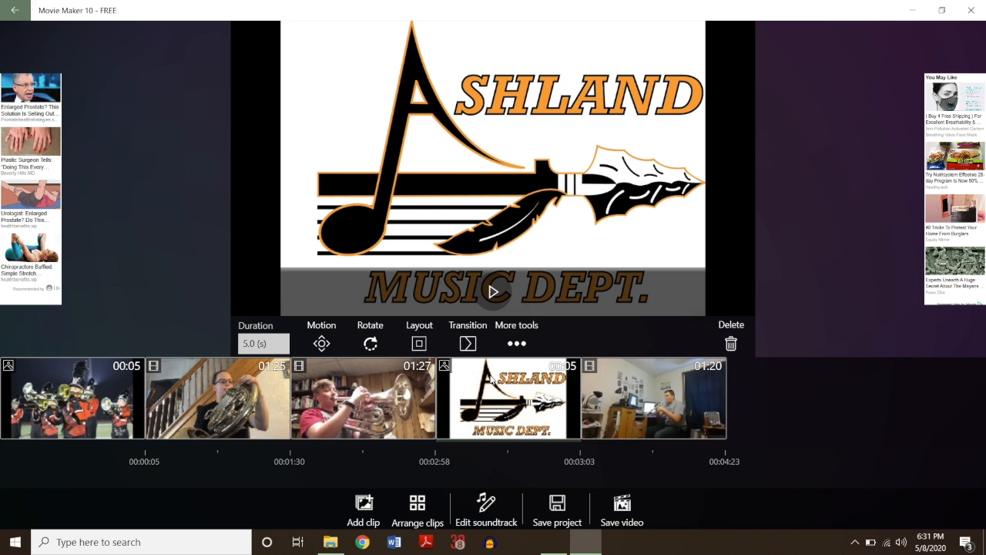
drag(492, 373, 17, 378)
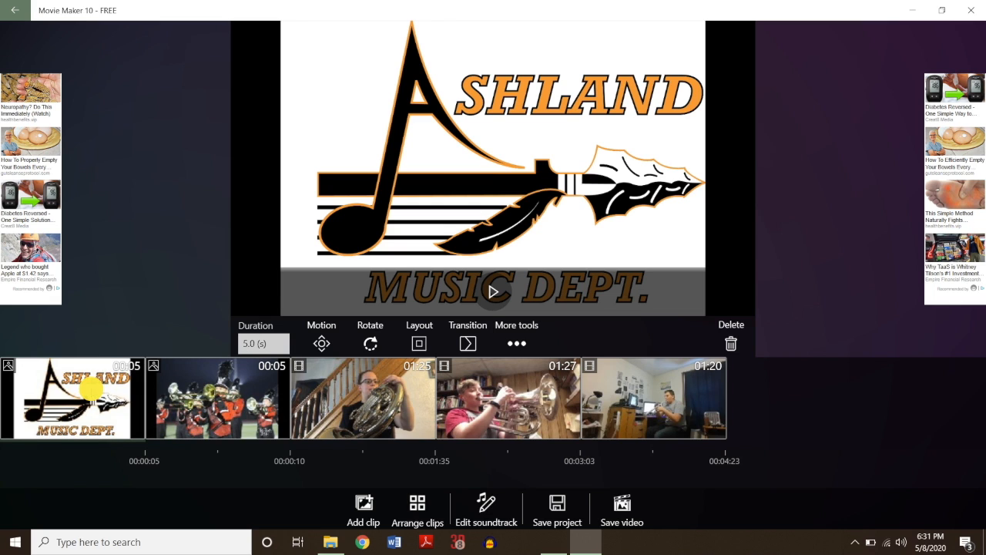
click(257, 344)
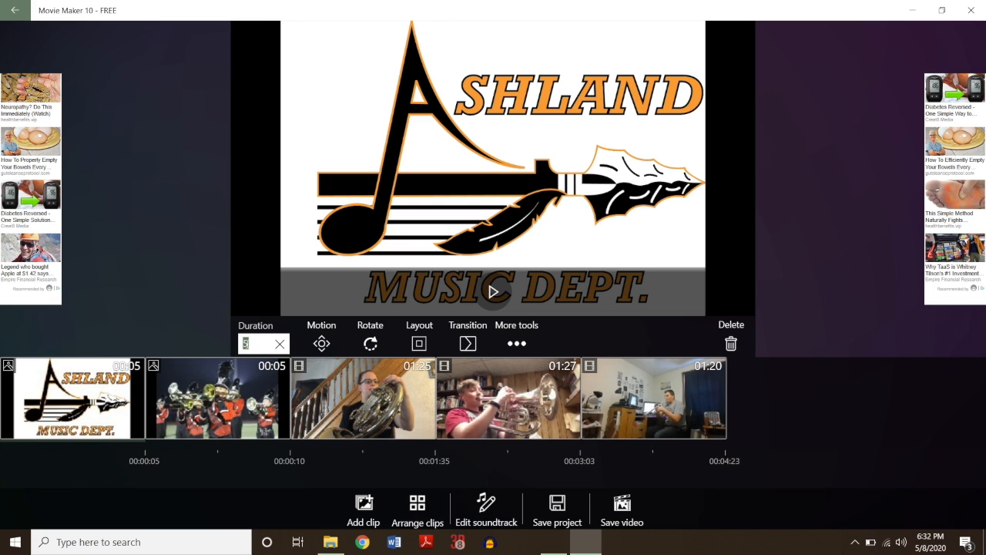
text(4)
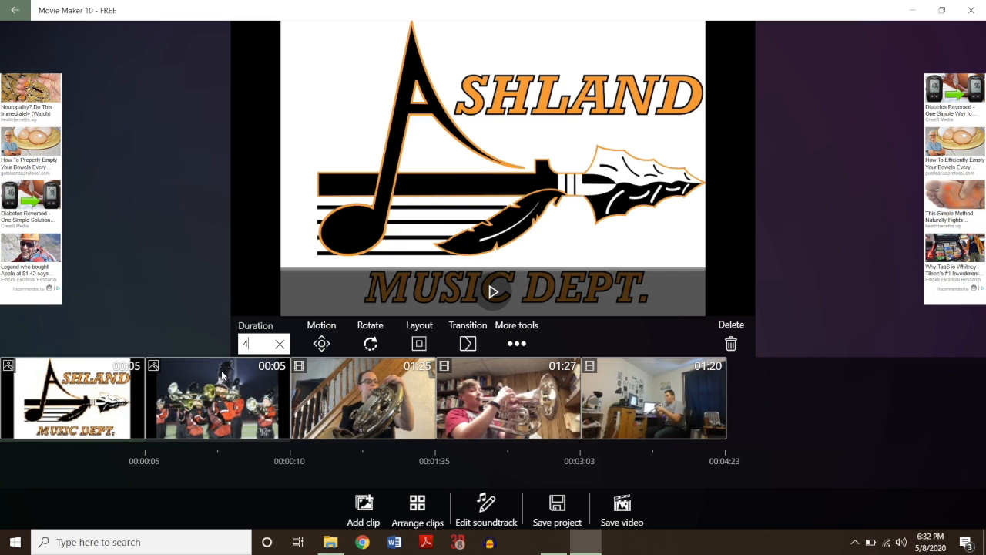
click(177, 326)
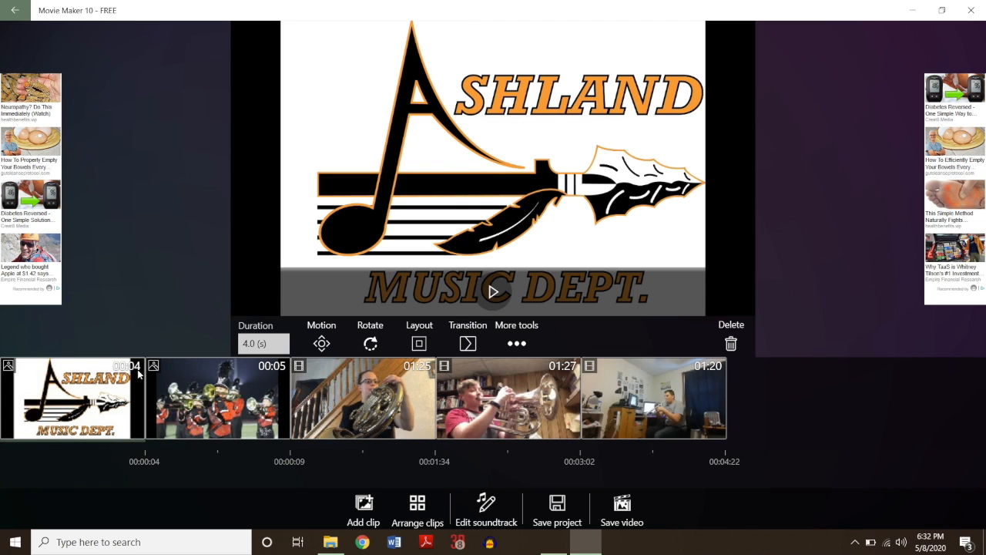
Step: Move the marching band photo to directly after the French horn video, and select that video
drag(241, 389, 413, 387)
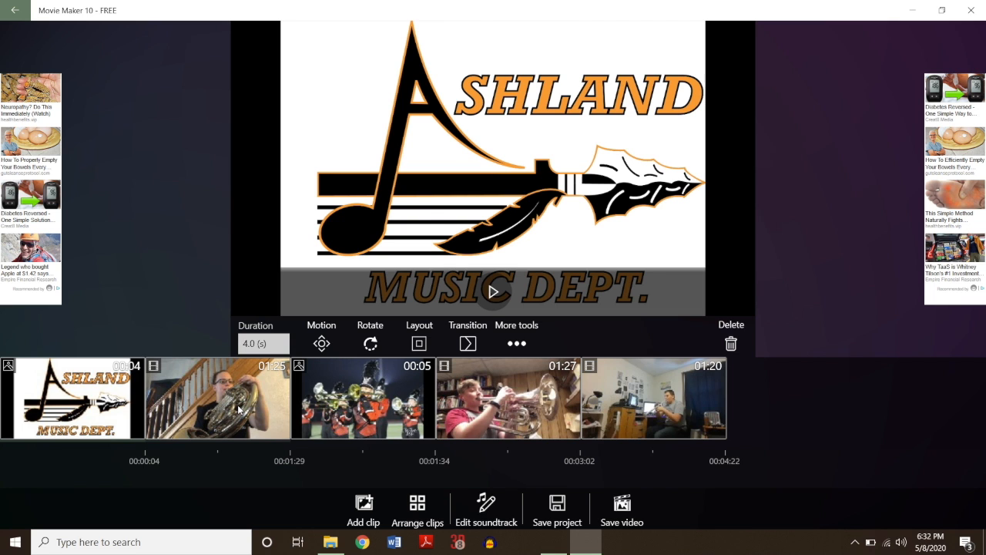
drag(238, 406, 379, 186)
click(228, 391)
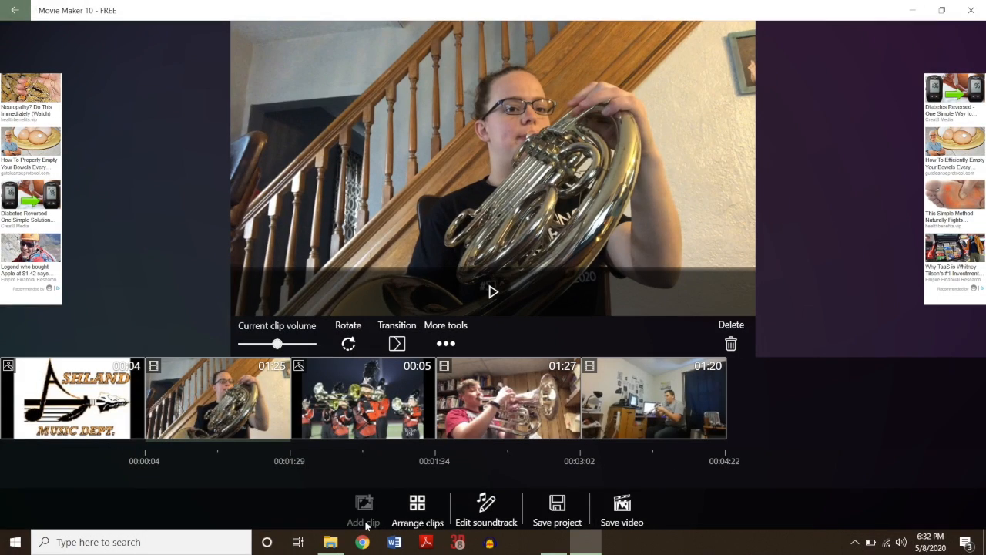
Step: Insert the built-in track "Doctor Turtle - Rotisserie Graveyard" into the soundtrack at the current cursor position and return to the clip timeline
click(487, 509)
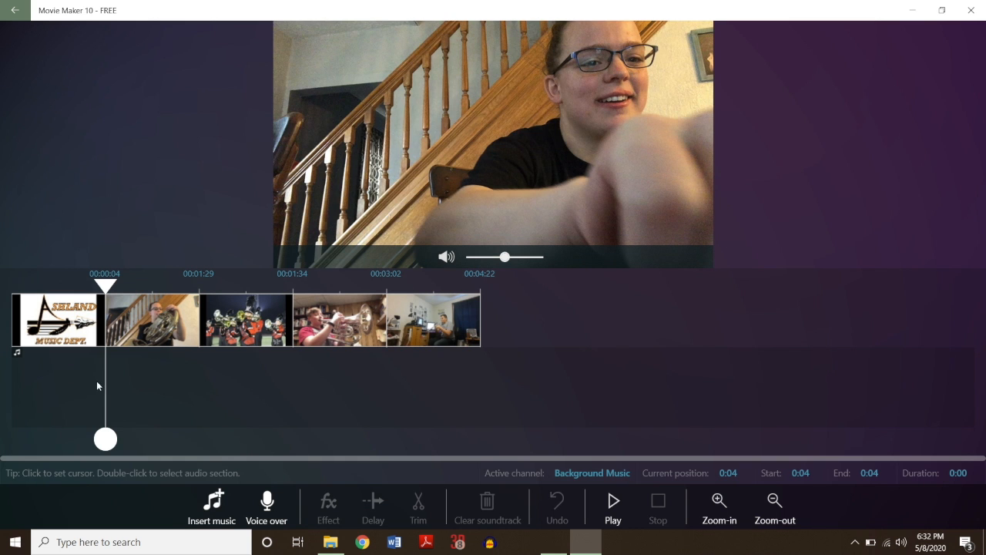
click(223, 505)
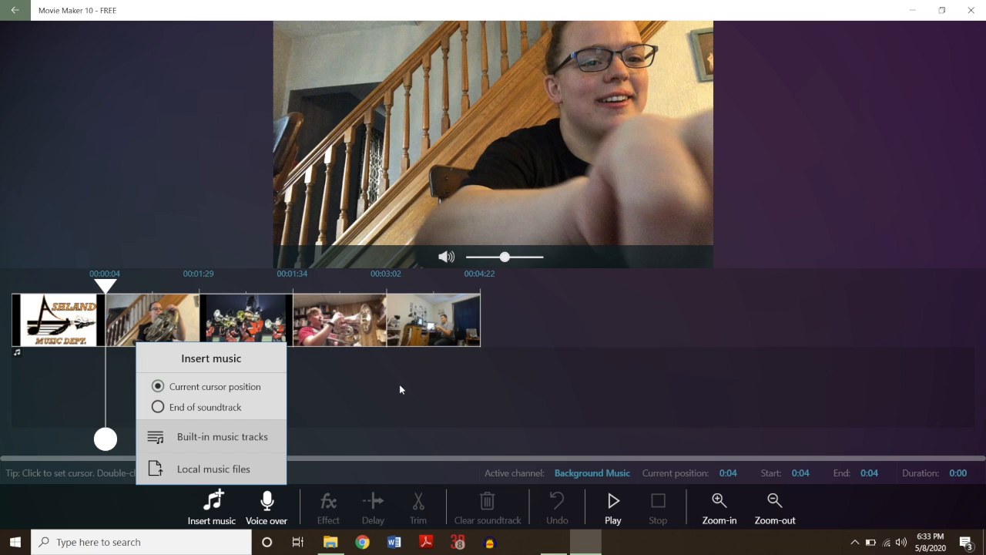
click(176, 441)
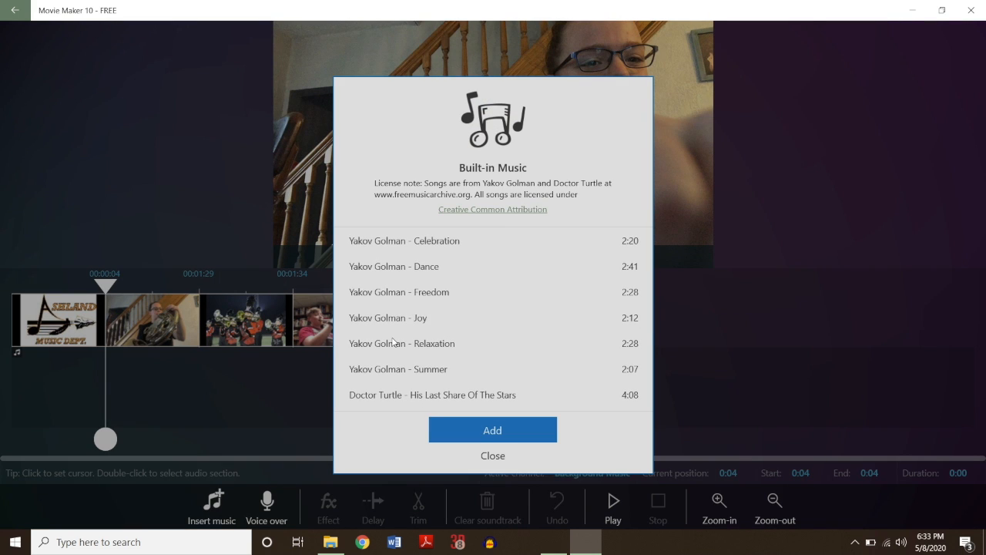
scroll(455, 301, down, 1)
scroll(453, 317, down, 6)
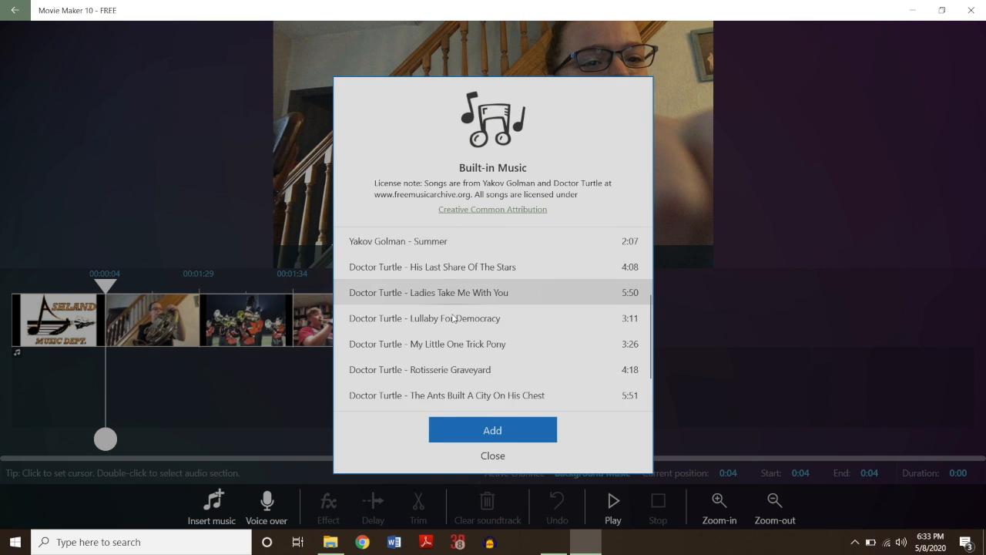
scroll(453, 317, up, 7)
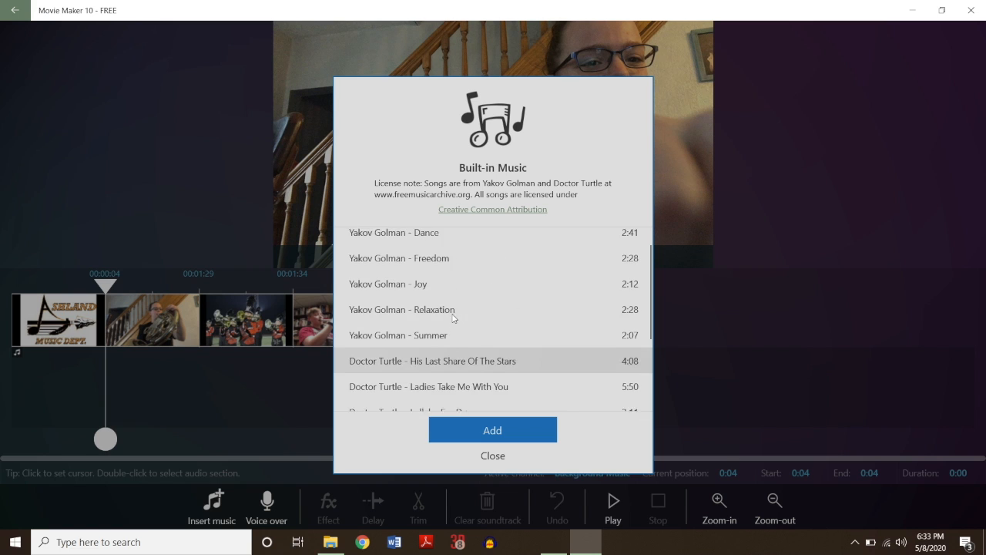
scroll(453, 318, down, 7)
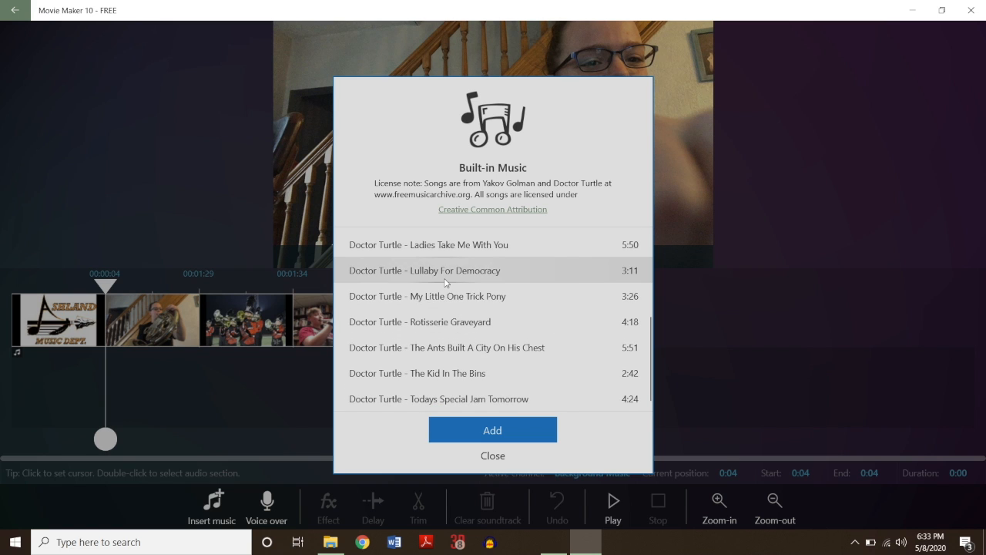
click(437, 325)
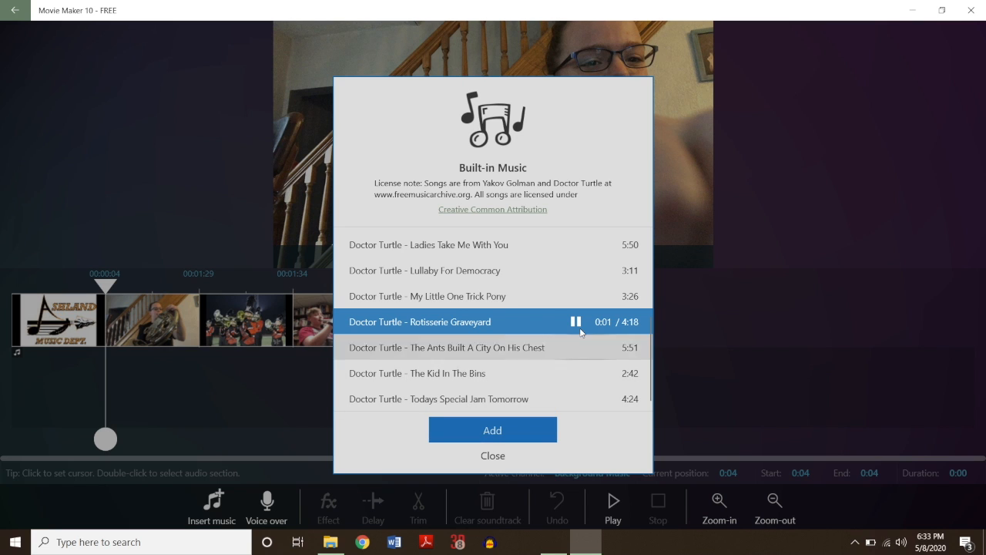
click(575, 322)
click(483, 323)
click(495, 432)
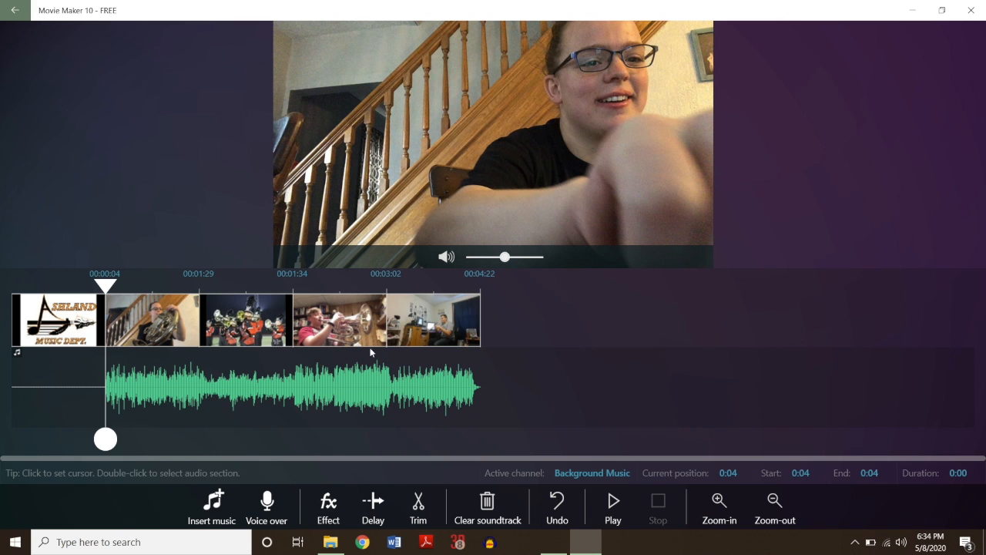
click(12, 13)
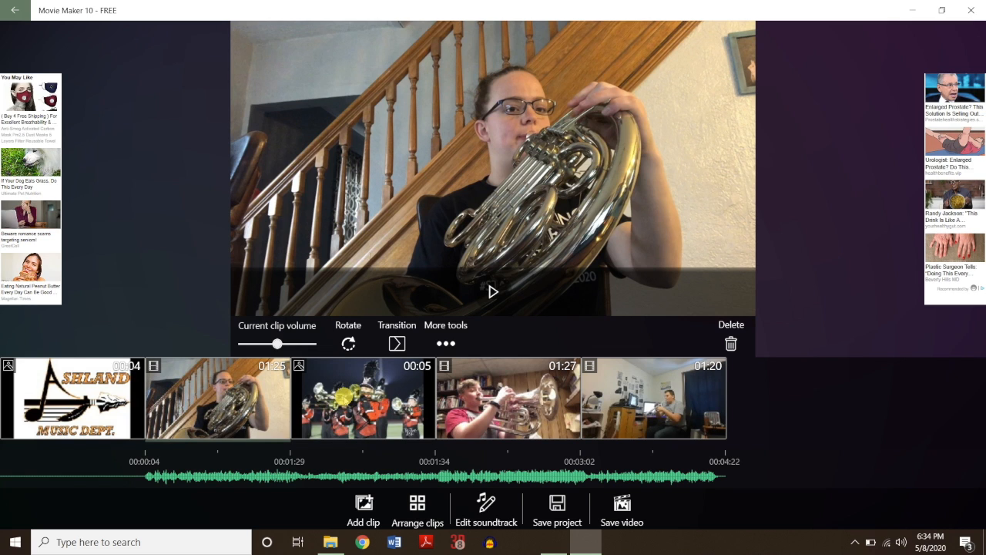
Step: Preview the marching band photo, the last two videos and the logo image one after another
click(412, 405)
click(522, 393)
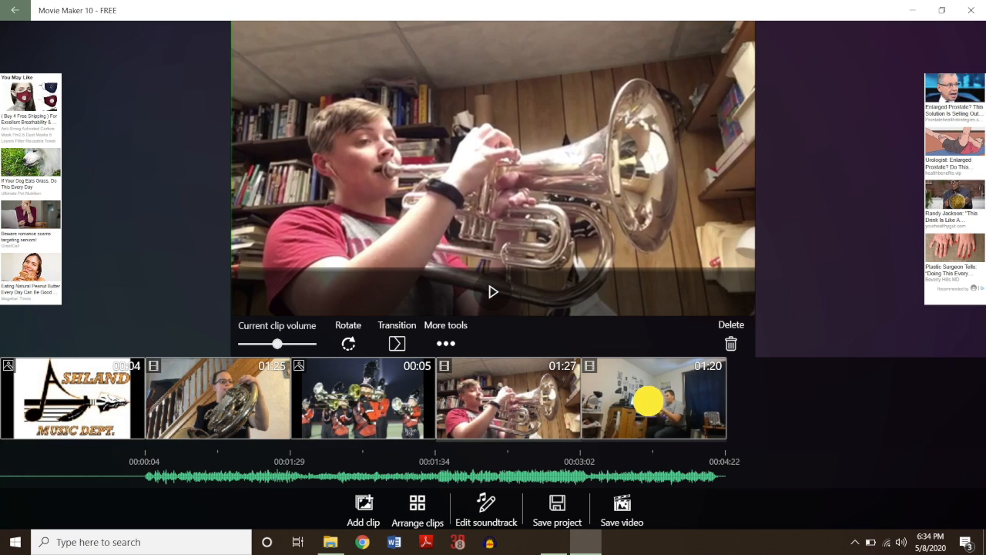
click(649, 406)
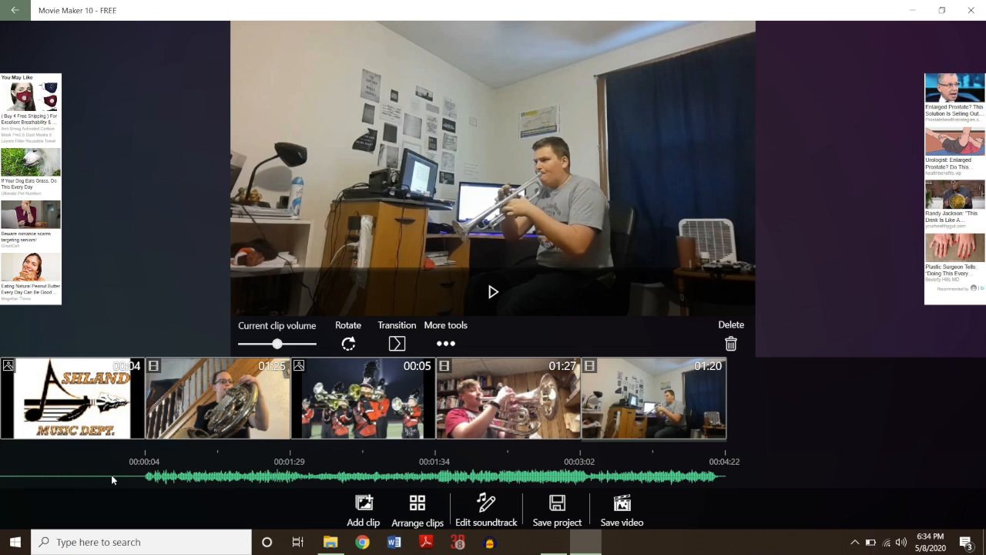
click(68, 413)
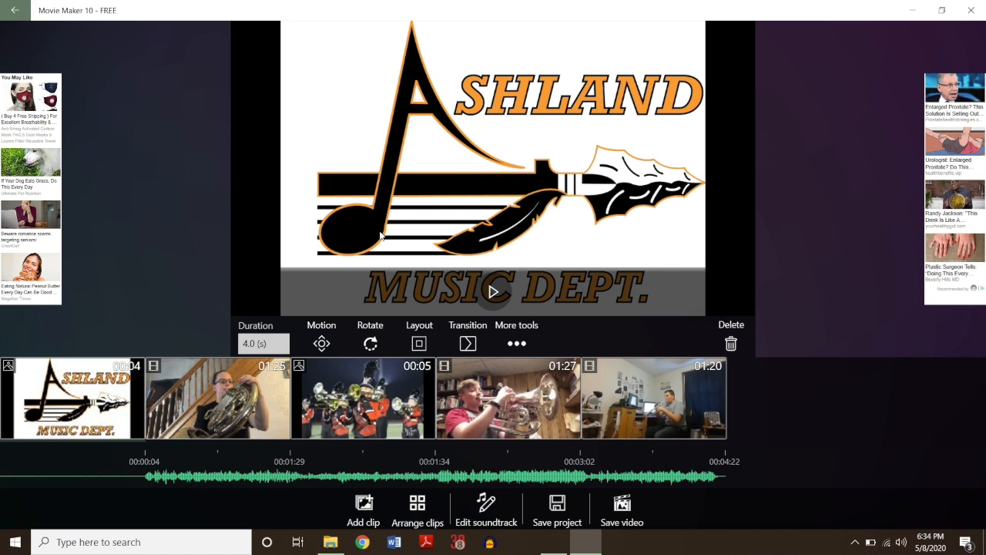
Step: Rotate the logo image in quarter turns through a full circle, back to its upright orientation
click(371, 343)
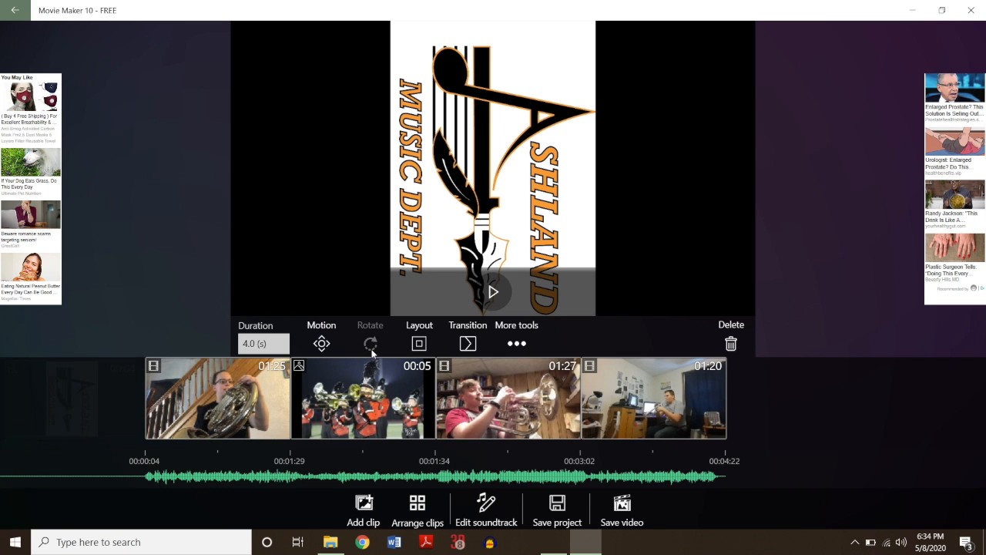
click(371, 345)
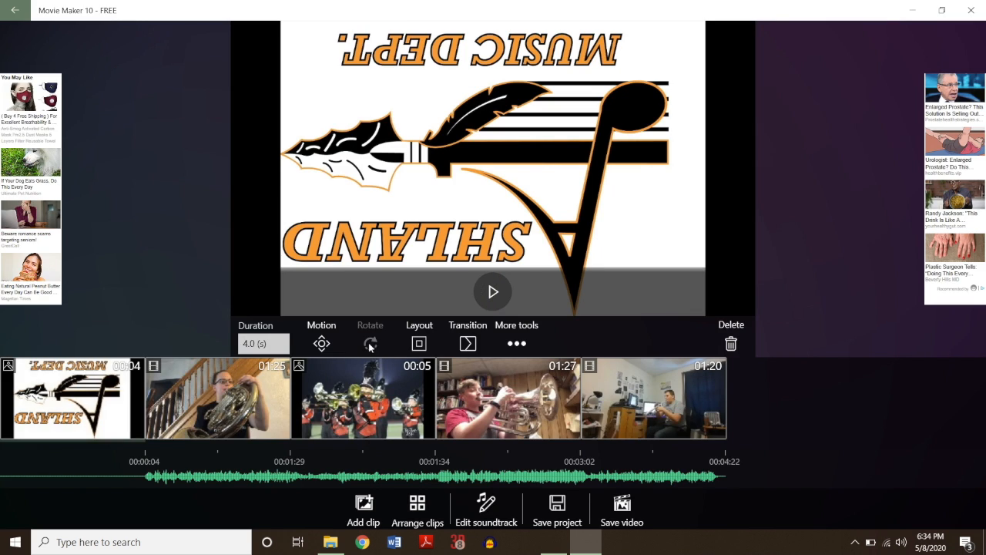
click(370, 345)
click(371, 345)
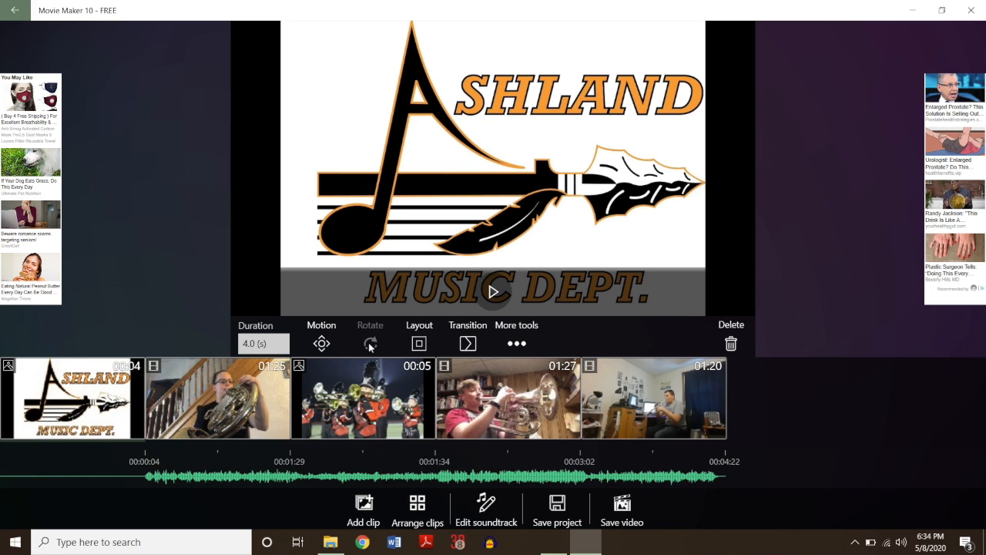
Step: Apply the motion effect with four inward-pointing arrows to the logo image
click(322, 344)
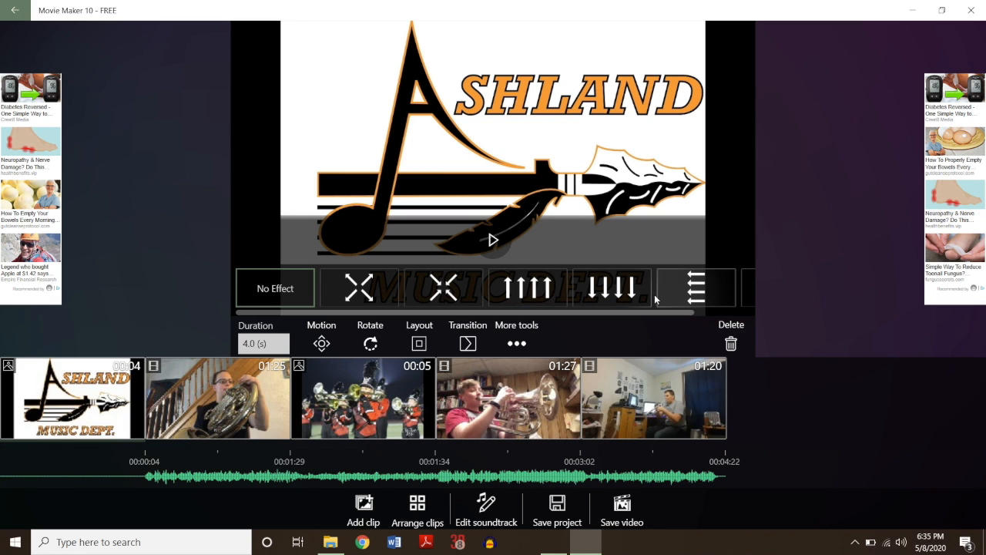
click(686, 311)
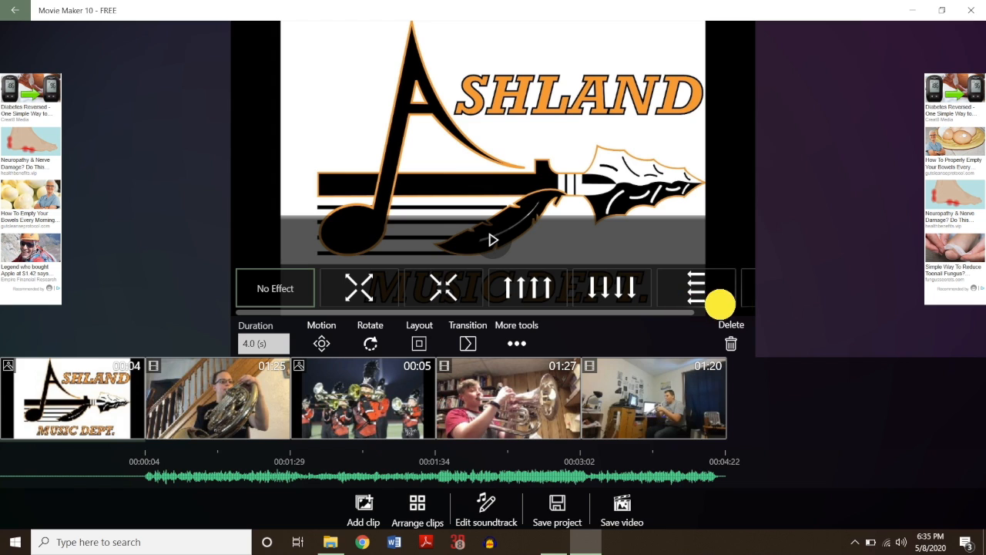
click(739, 310)
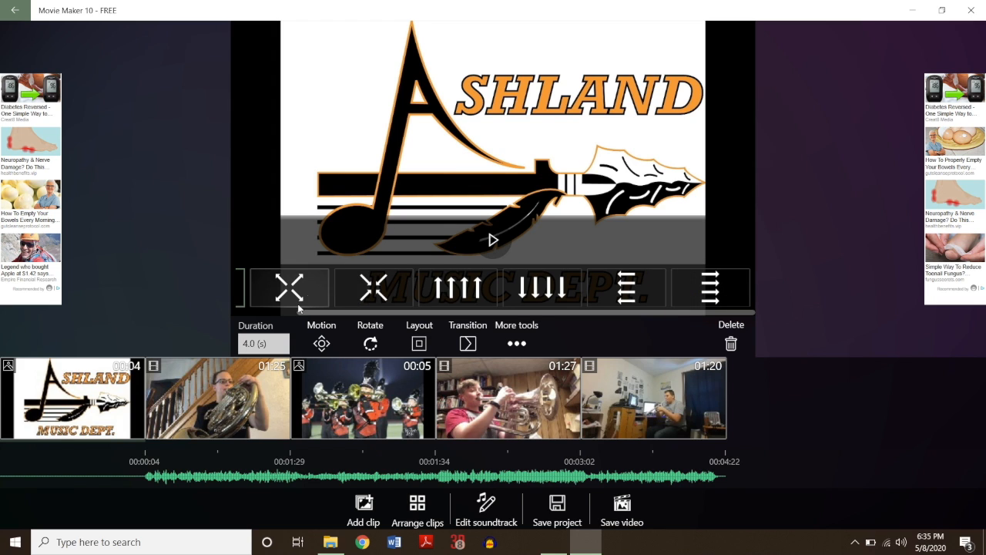
click(375, 288)
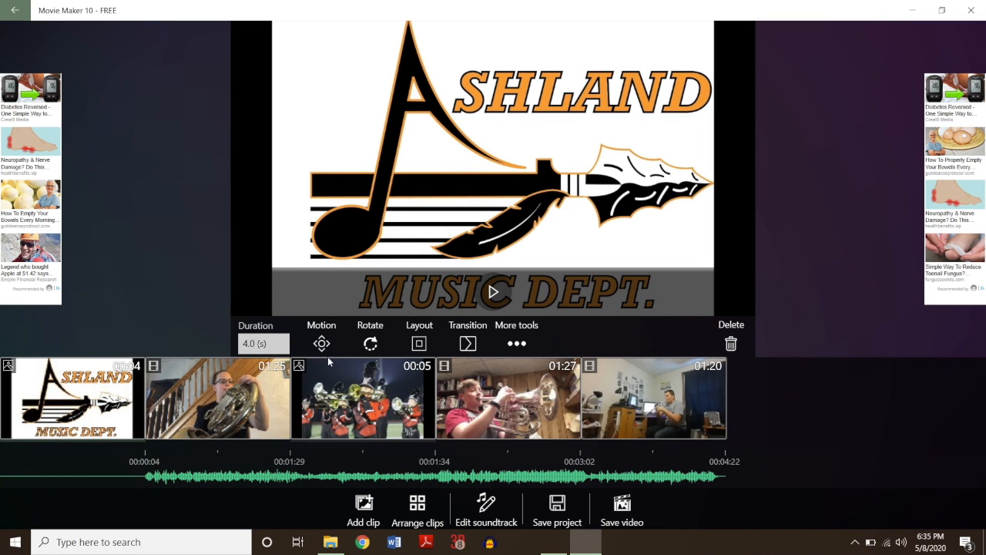
Step: Play the movie preview from the logo image into the French horn video, and stop the playback
click(493, 299)
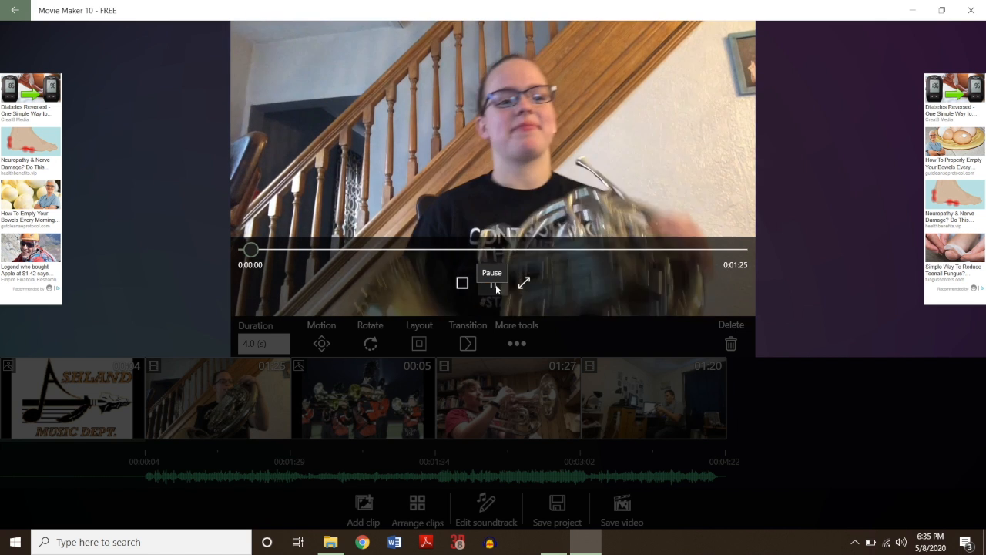
click(494, 284)
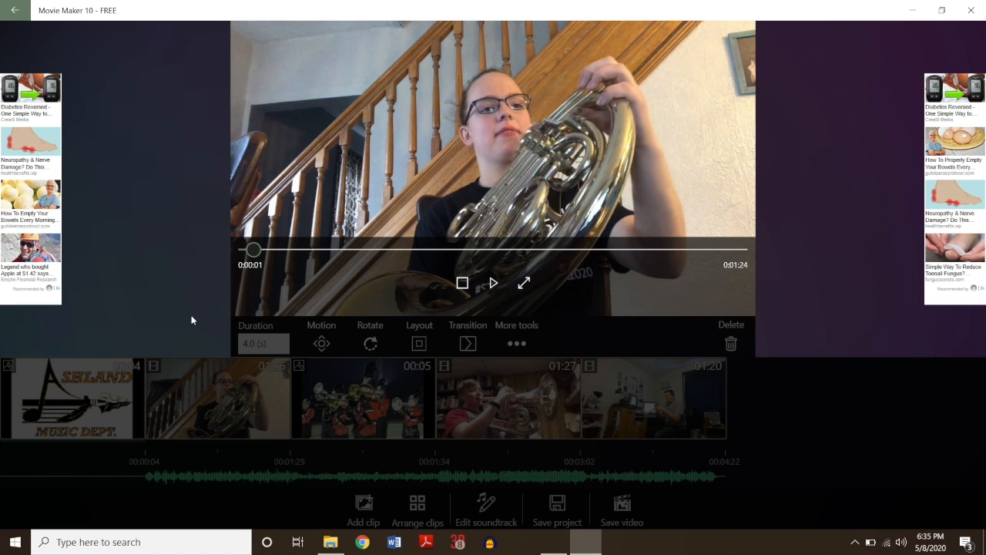
click(100, 398)
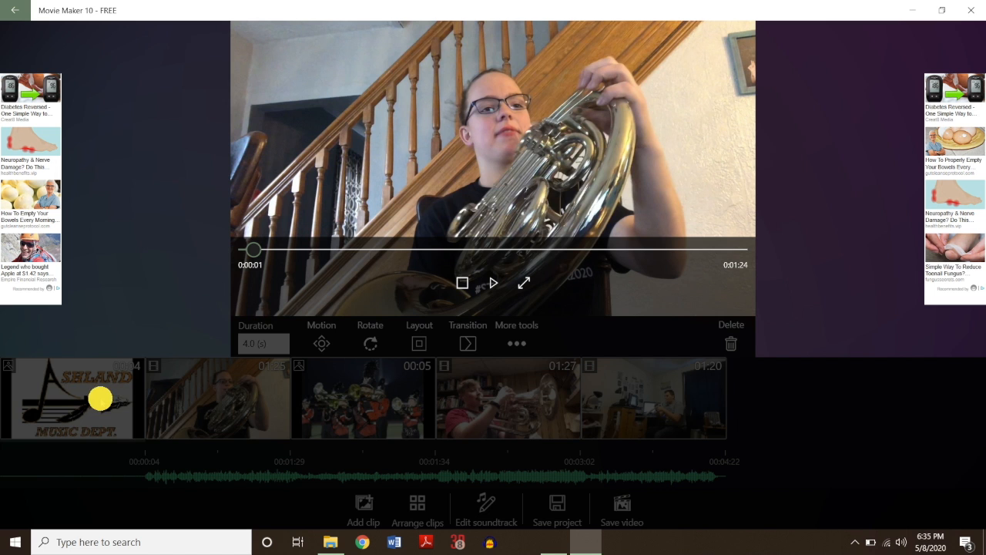
click(463, 284)
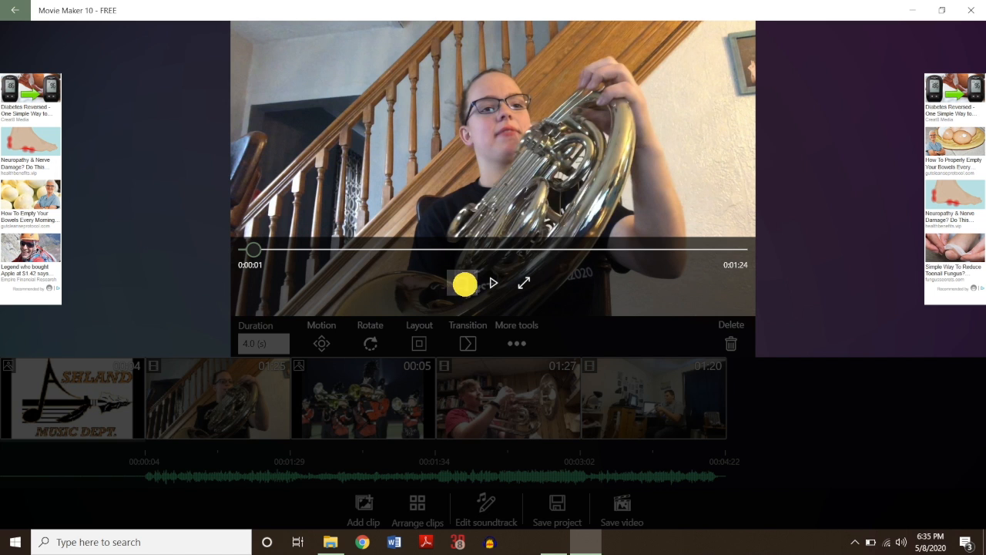
Step: Apply the slanted layout with the taller left edge to the logo image, and preview the clip
click(68, 399)
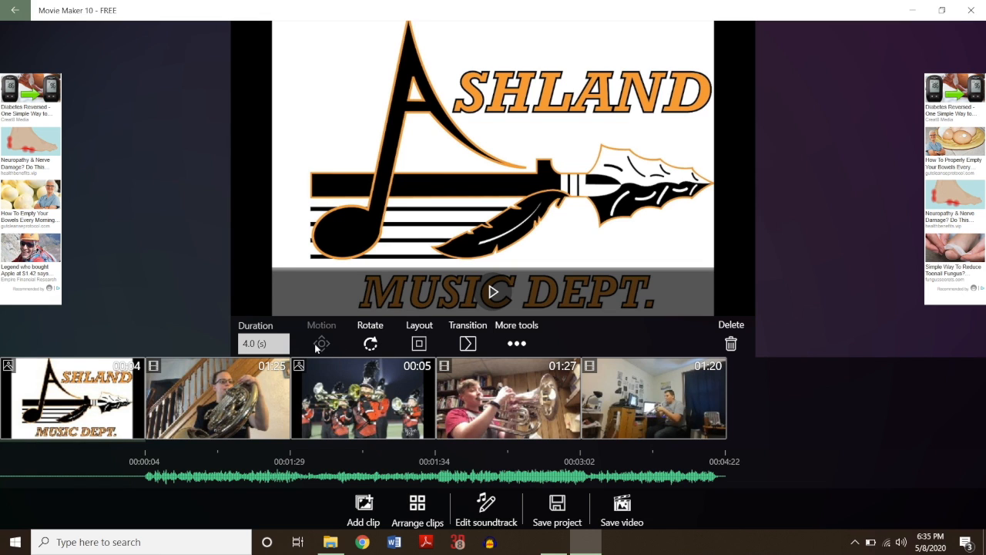
click(421, 343)
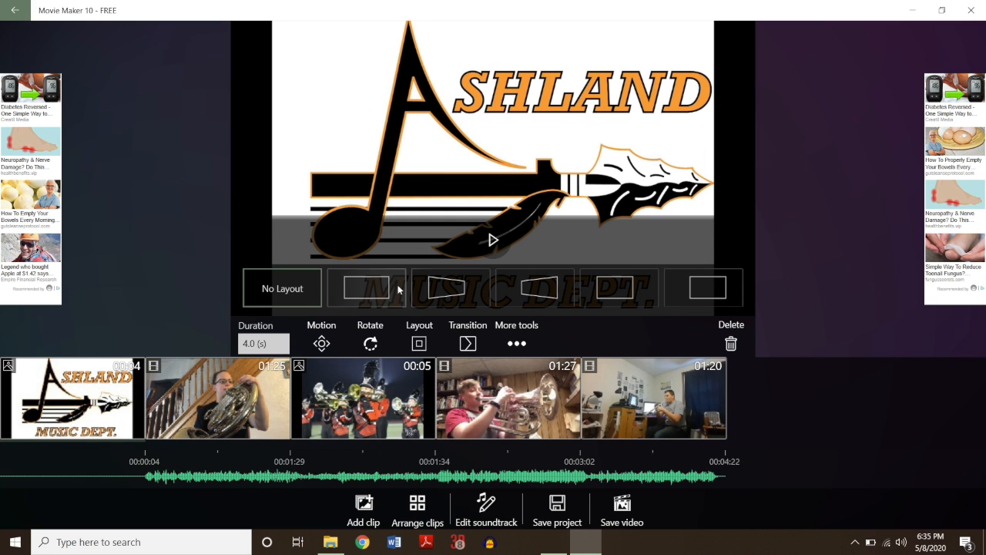
click(444, 286)
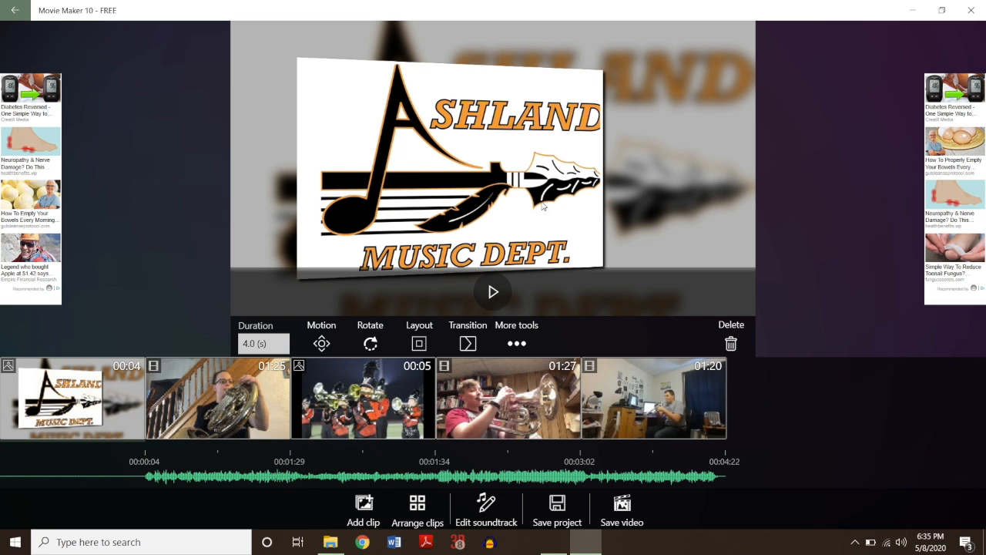
click(493, 293)
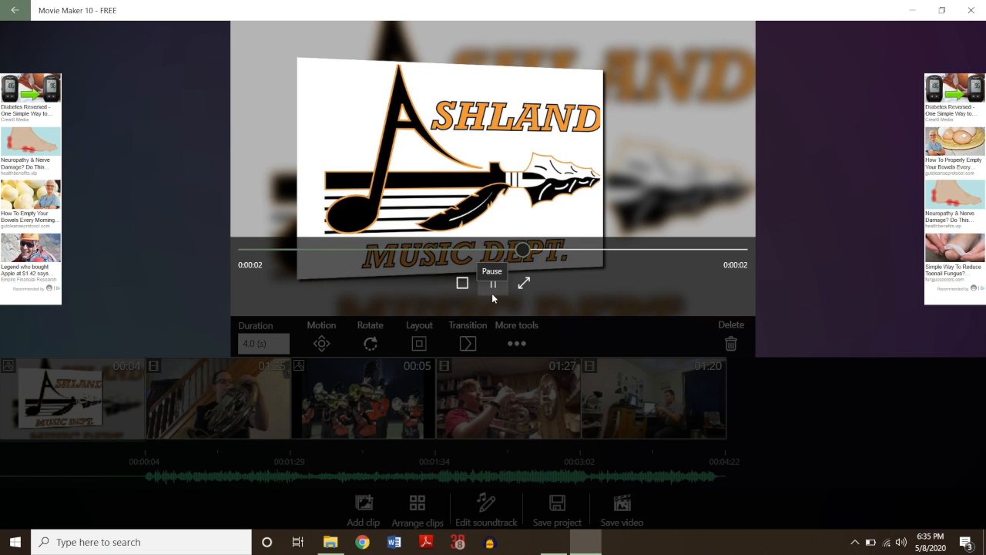
click(455, 285)
Step: Try the slanted layout with the taller right edge on the logo image, and replace it with the flat, left-offset layout
click(423, 329)
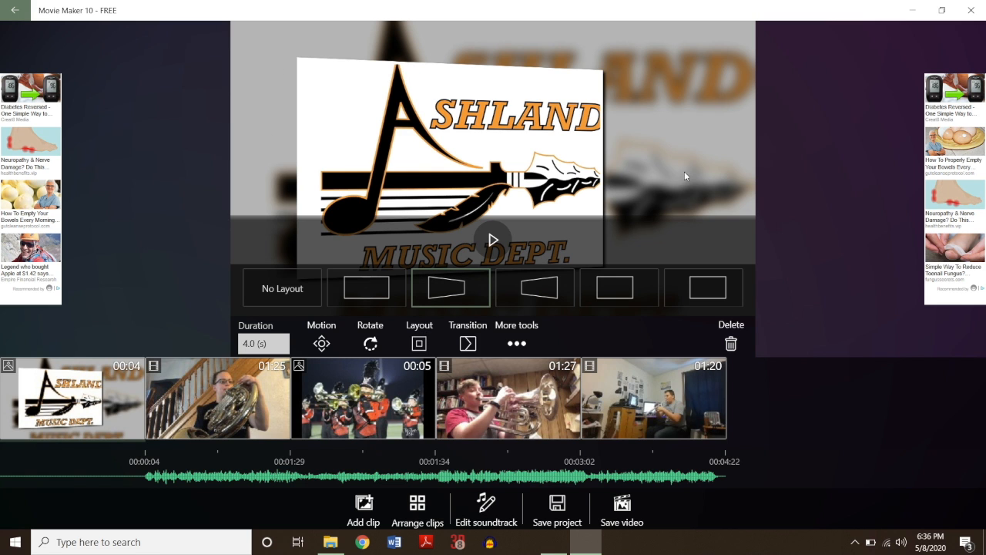
click(548, 286)
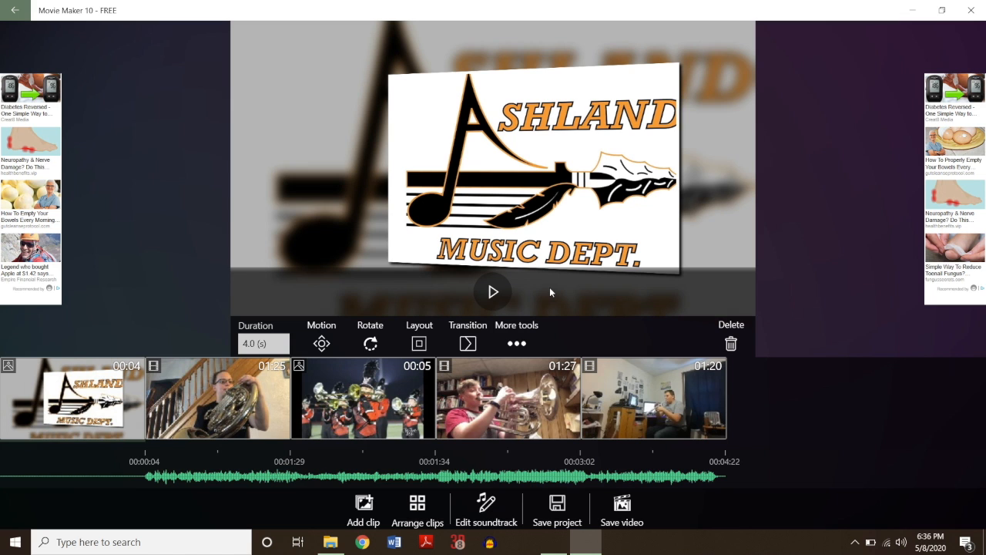
click(426, 345)
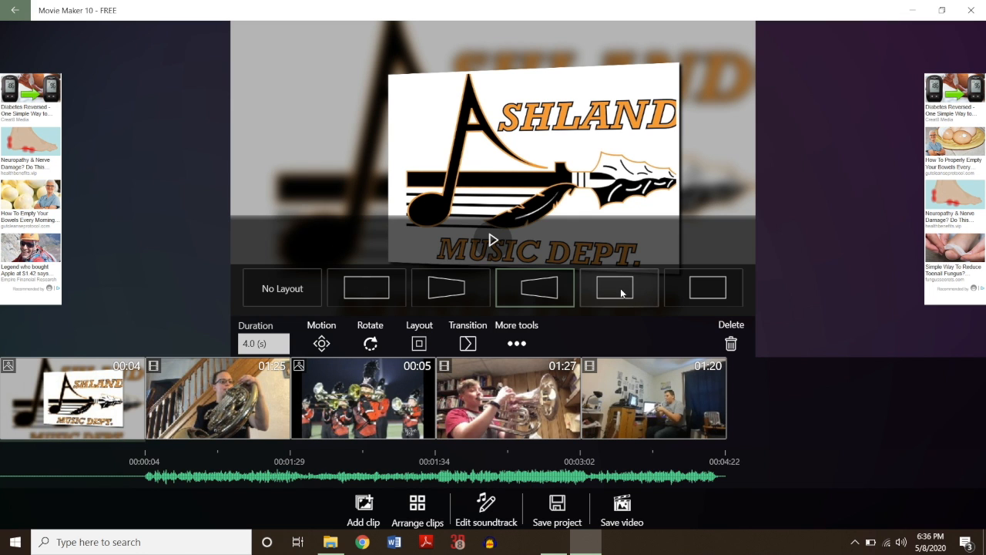
click(621, 291)
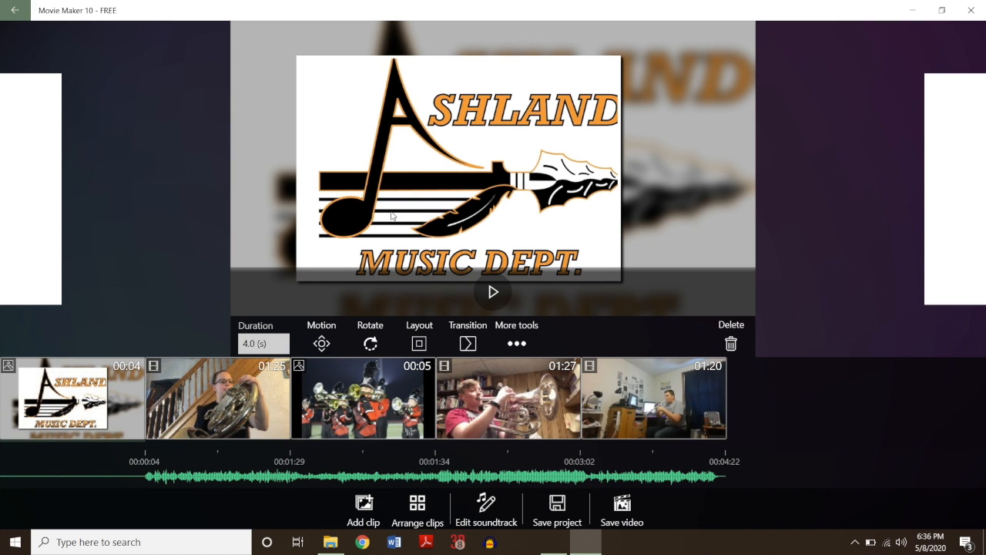
Step: Apply the Cross Zoom transition to the logo image and play the preview
click(472, 342)
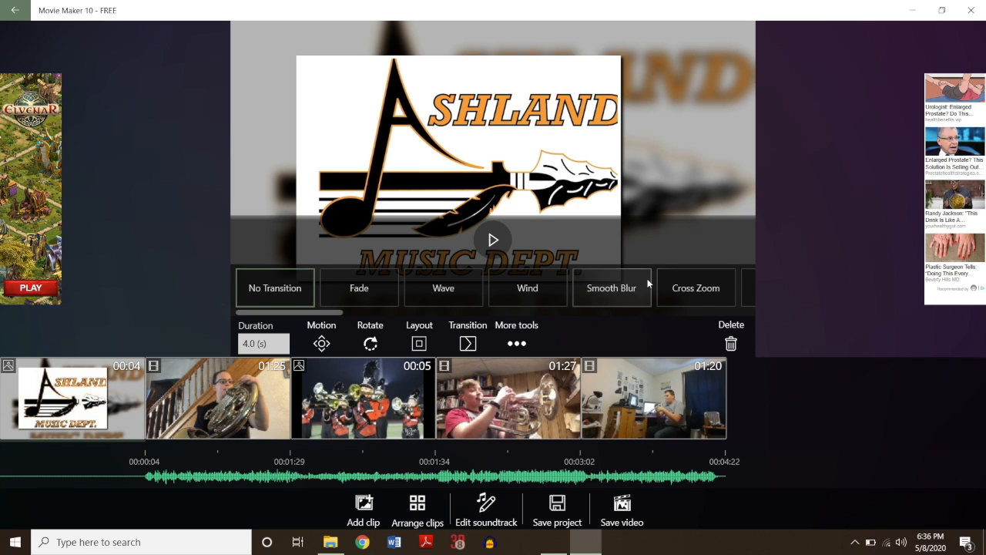
click(696, 288)
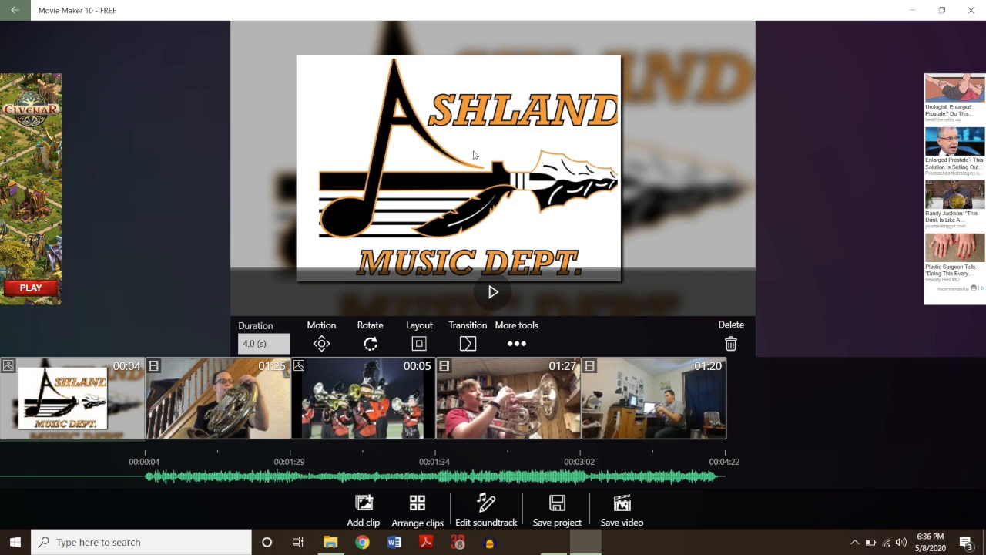
click(494, 291)
Step: Apply the Fade transition to the marching band photo, and preview the clip
click(368, 401)
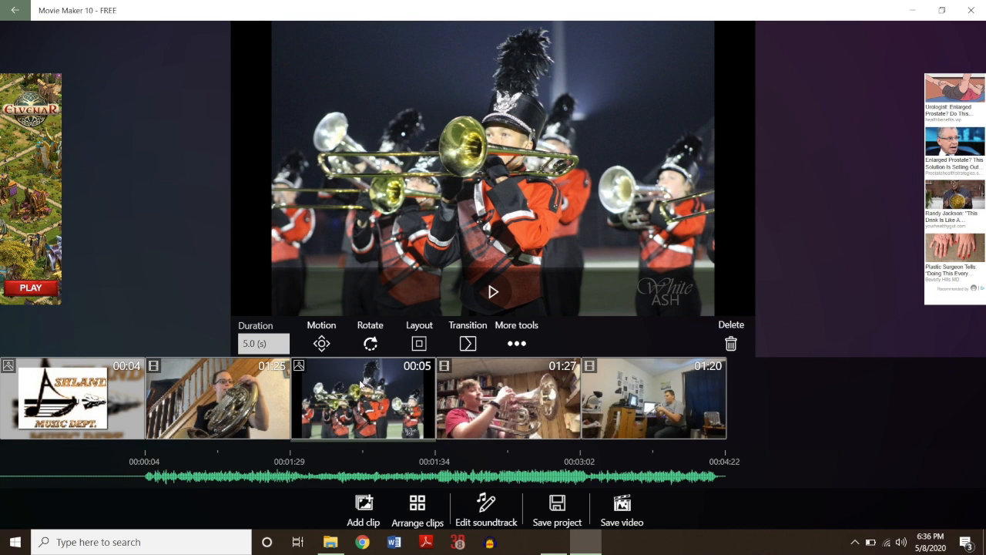
click(465, 342)
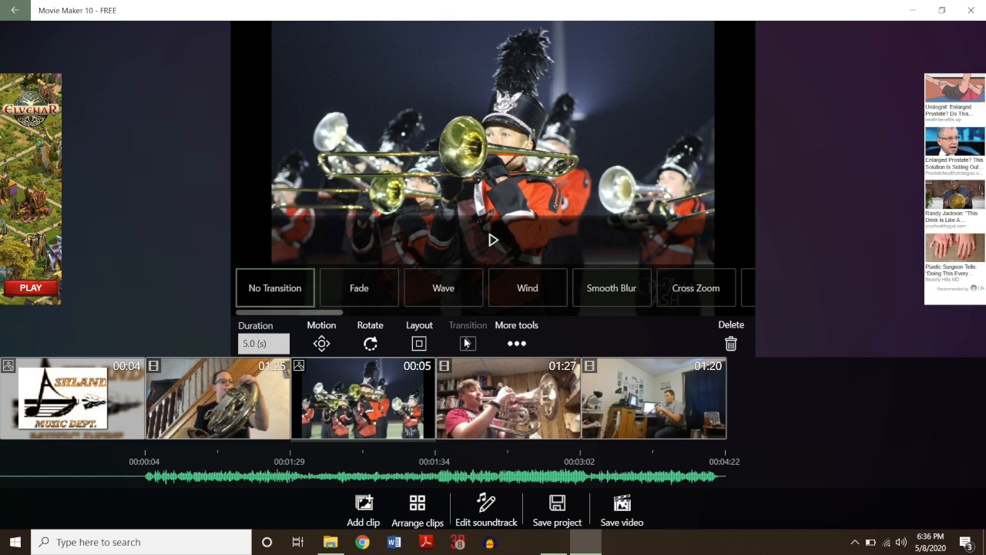
click(373, 296)
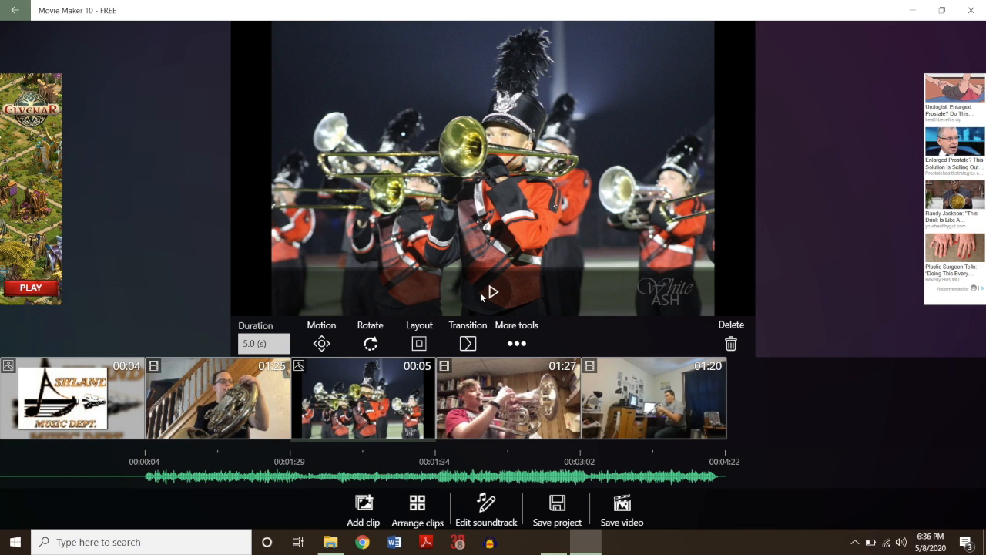
click(489, 293)
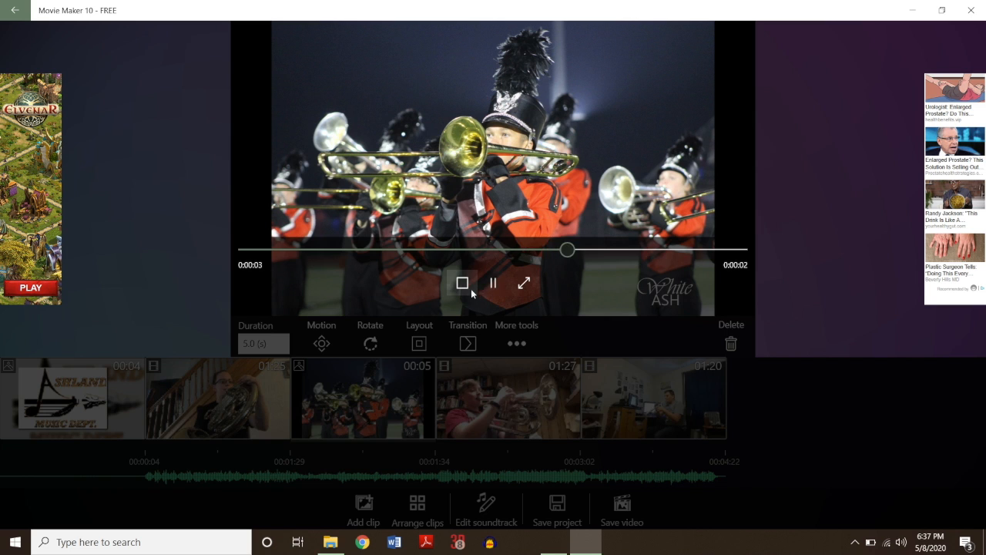
click(467, 287)
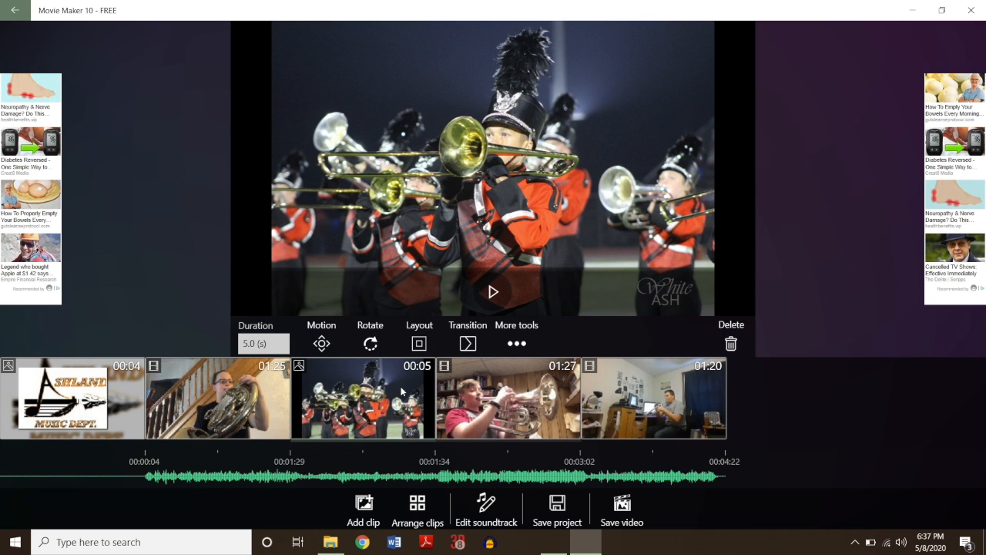
Step: Look through the three performance videos and the editing options available for them
click(501, 385)
click(398, 345)
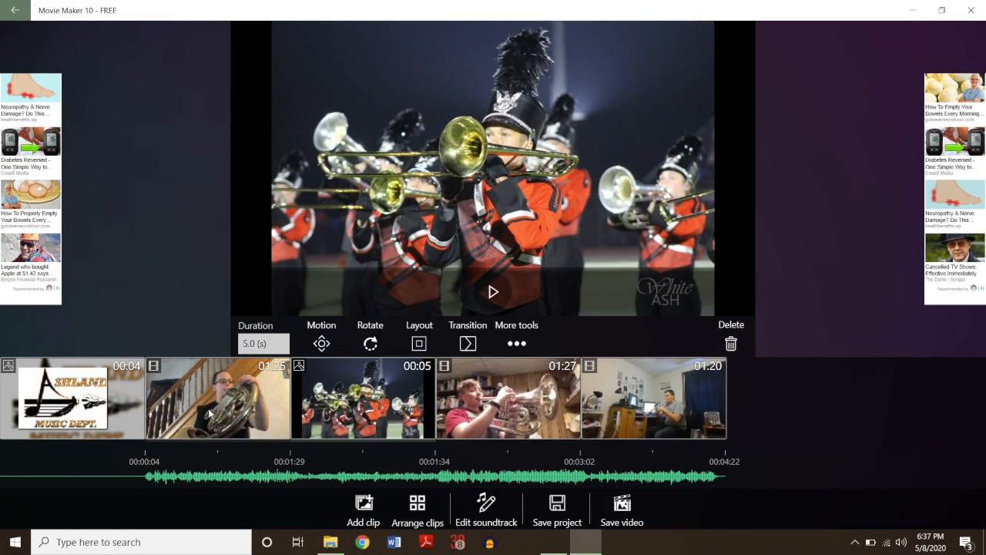
click(221, 401)
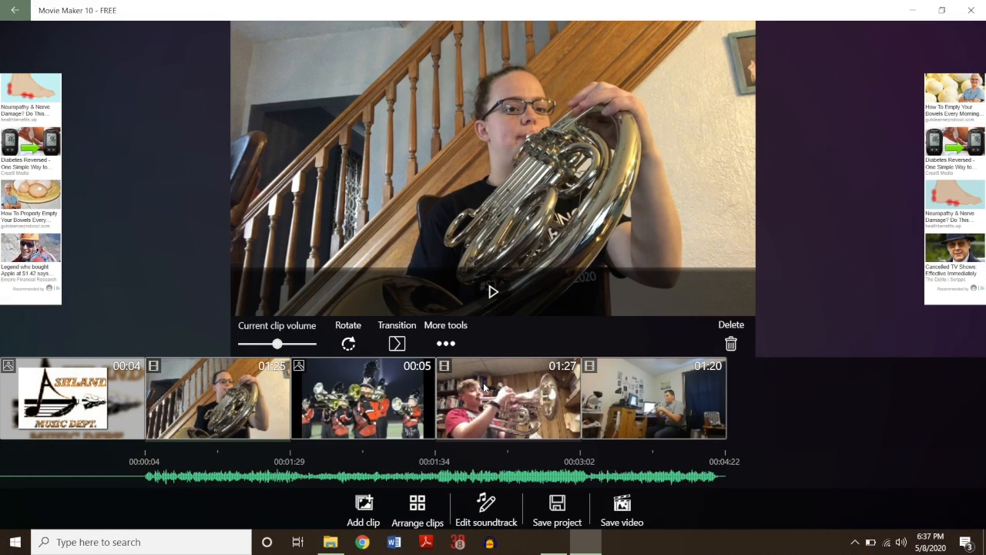
click(494, 408)
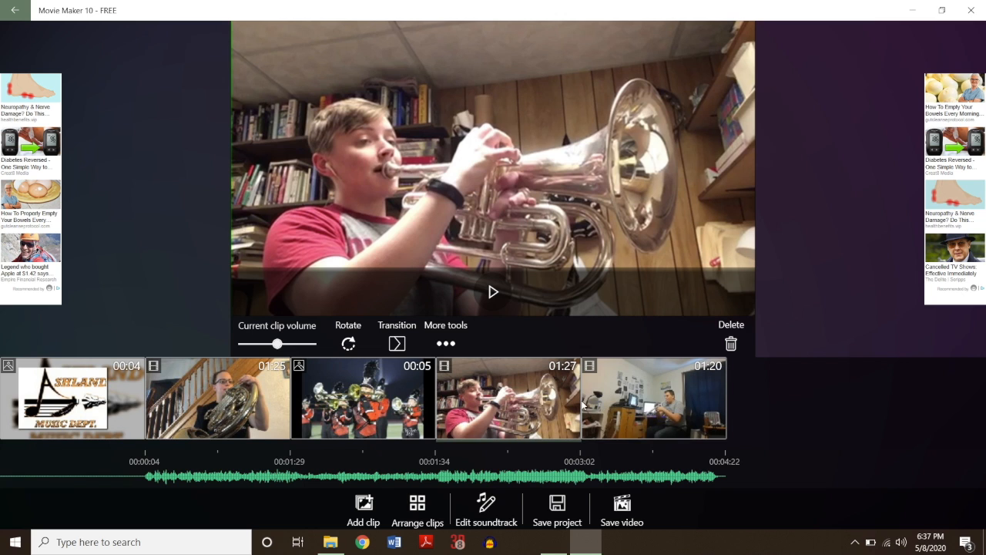
click(630, 411)
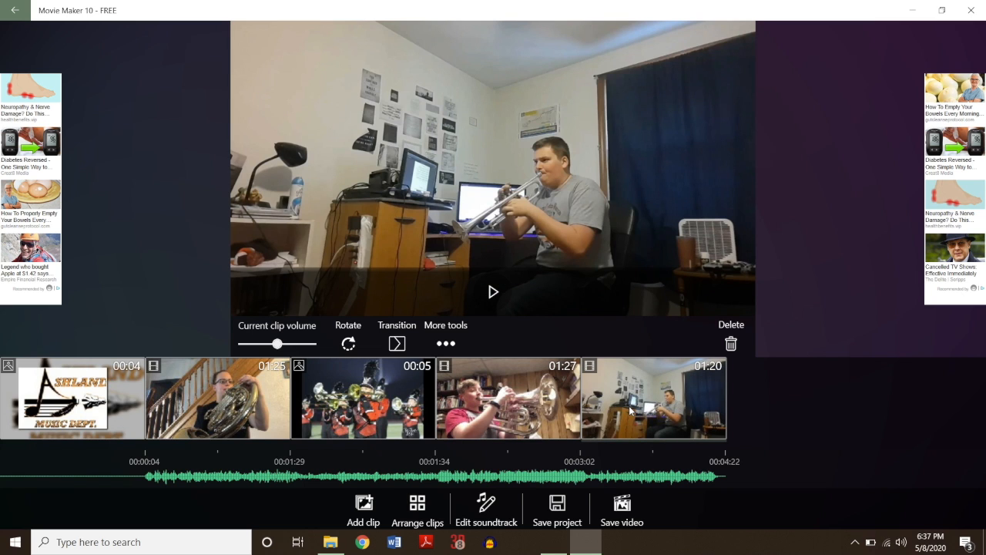
click(483, 398)
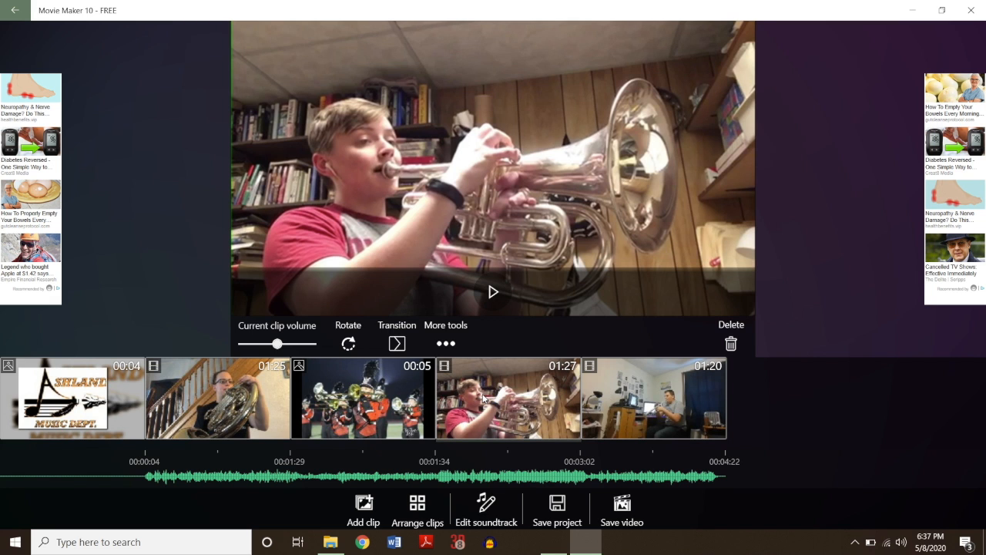
click(240, 414)
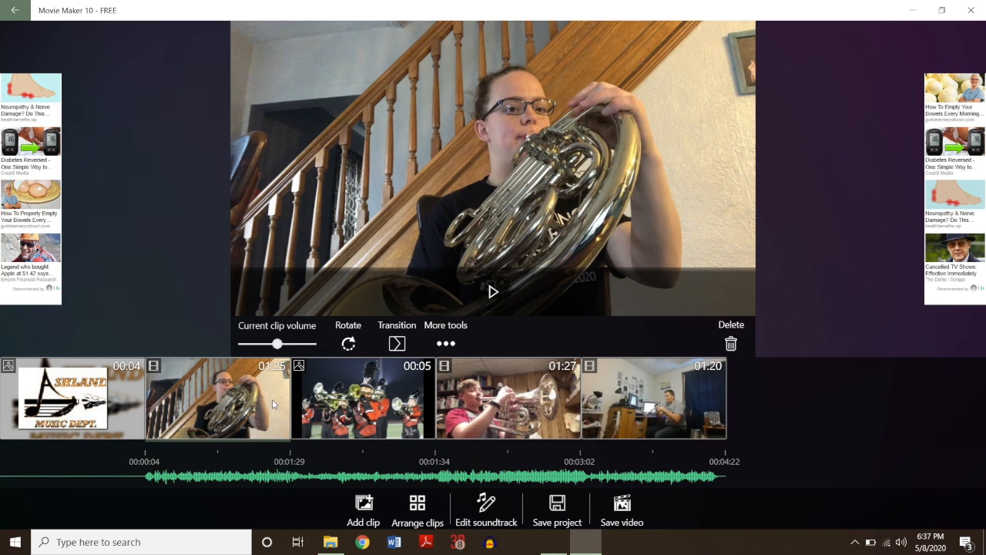
Step: View the additional editing tools for the video of the red-shirted brass player, and play the opening of the clip
click(502, 406)
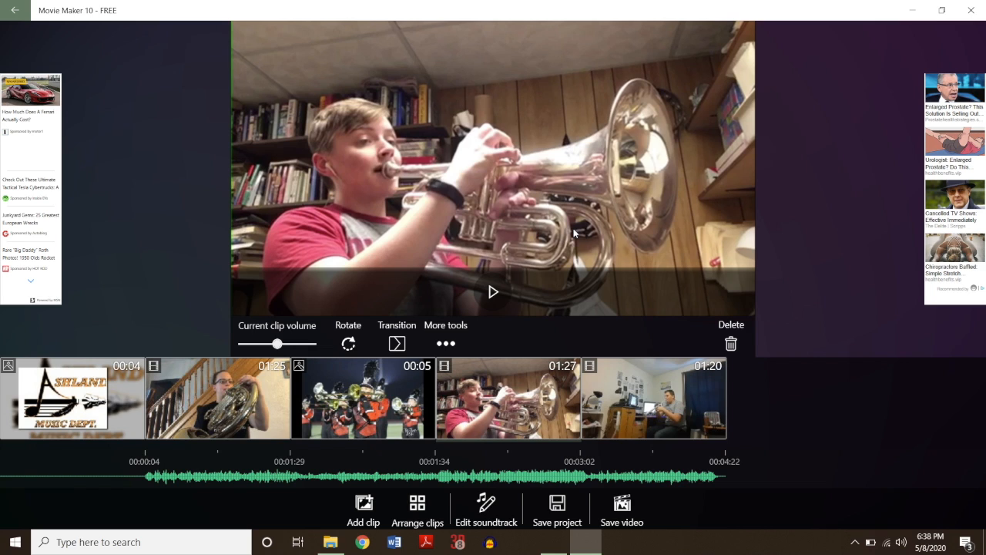
click(446, 345)
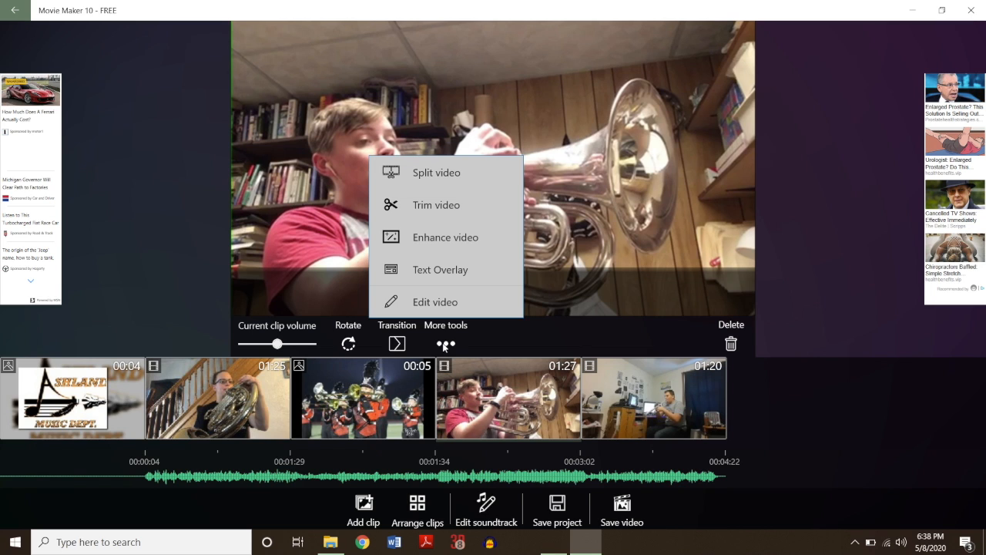
click(561, 279)
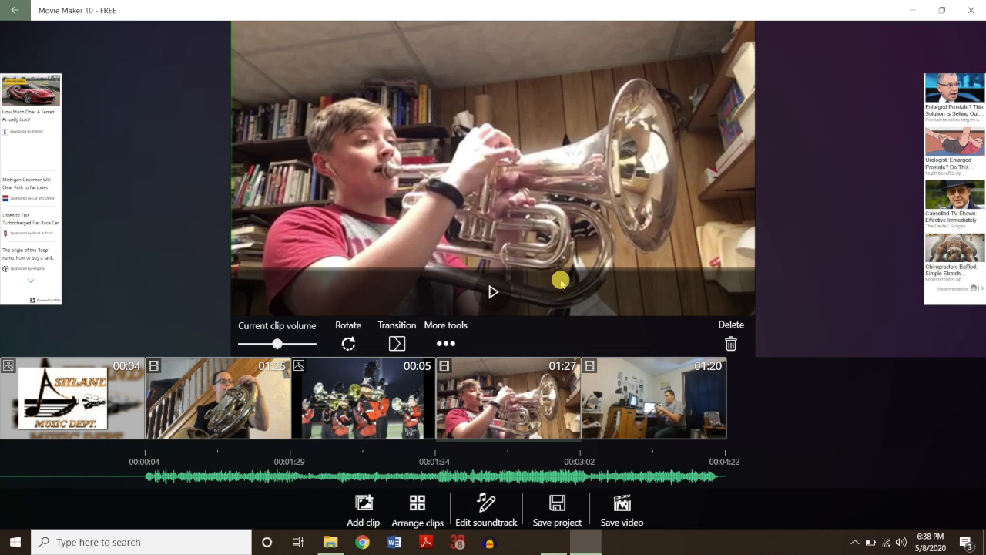
click(490, 290)
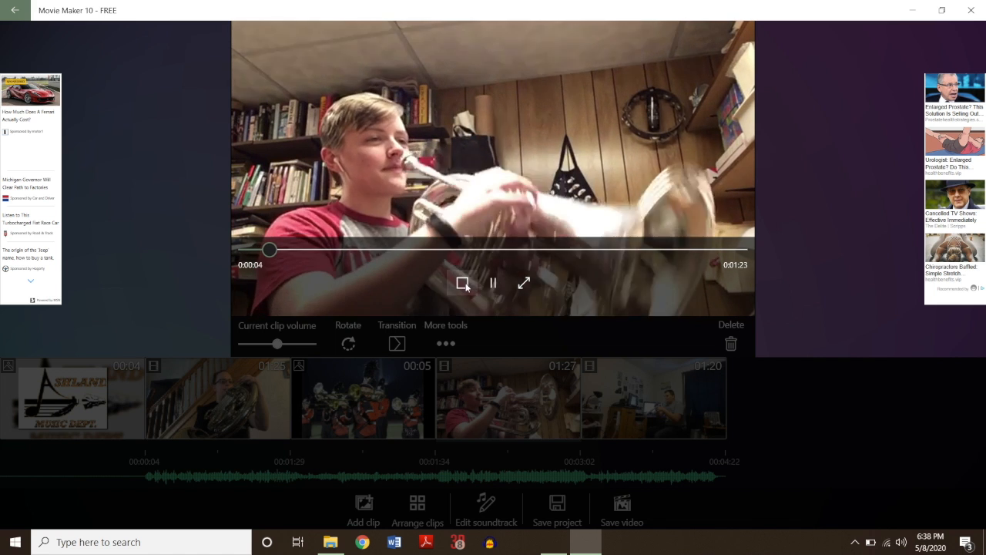
click(465, 284)
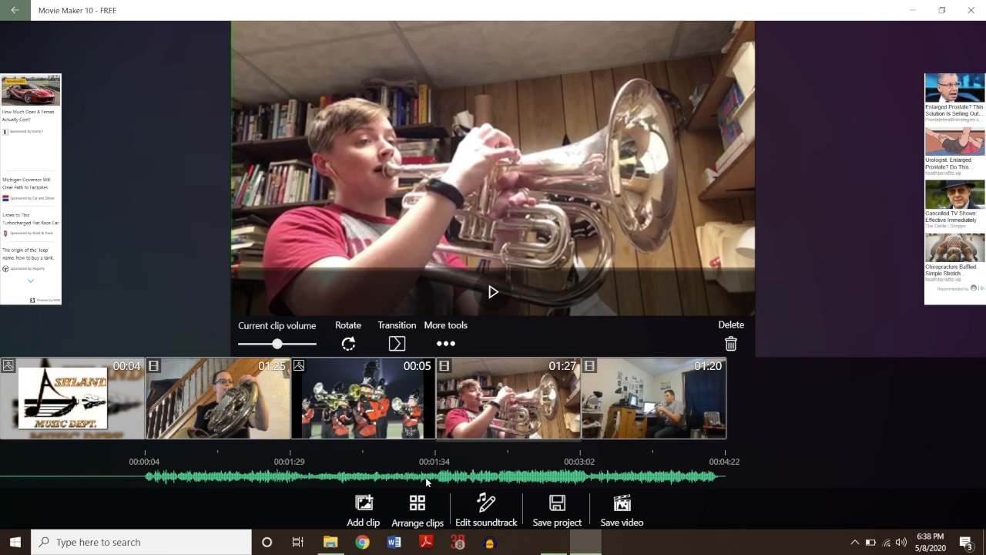
Step: Clear all audio from the movie's soundtrack and return to the clip editor
click(487, 503)
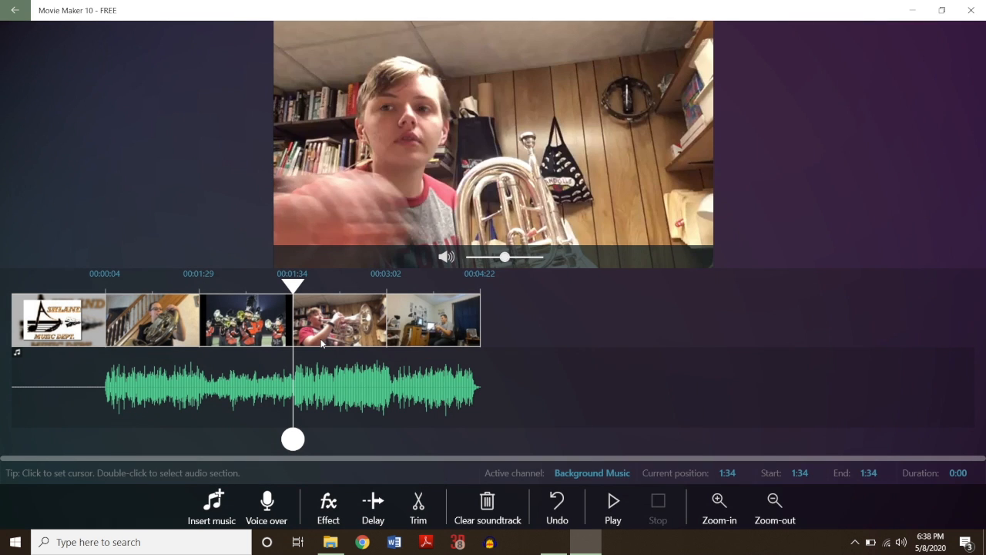
click(345, 397)
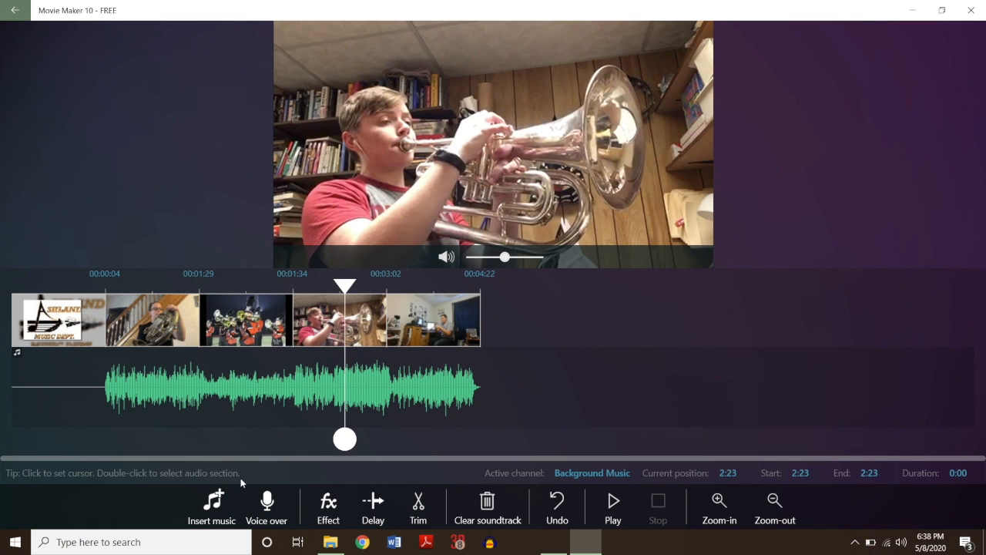
click(494, 501)
click(491, 405)
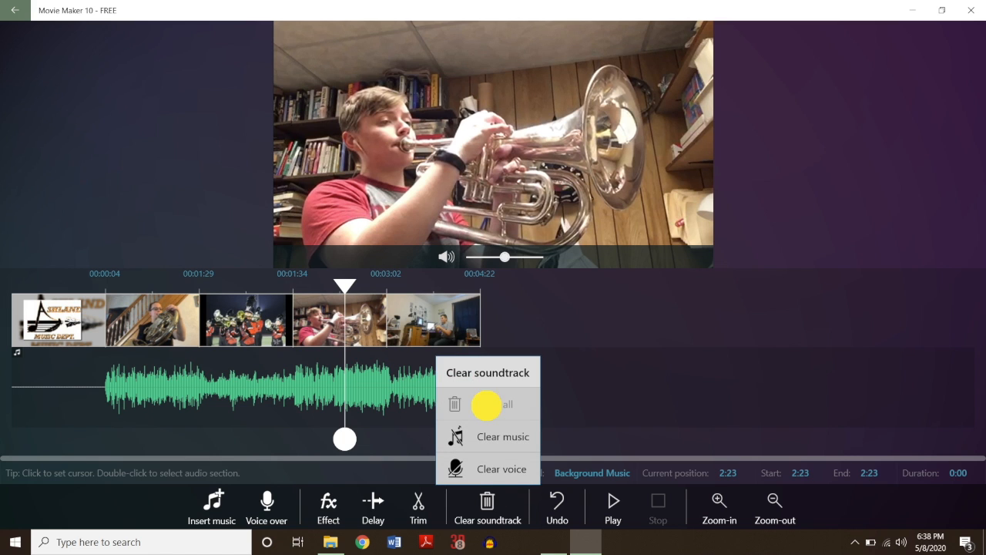
click(591, 298)
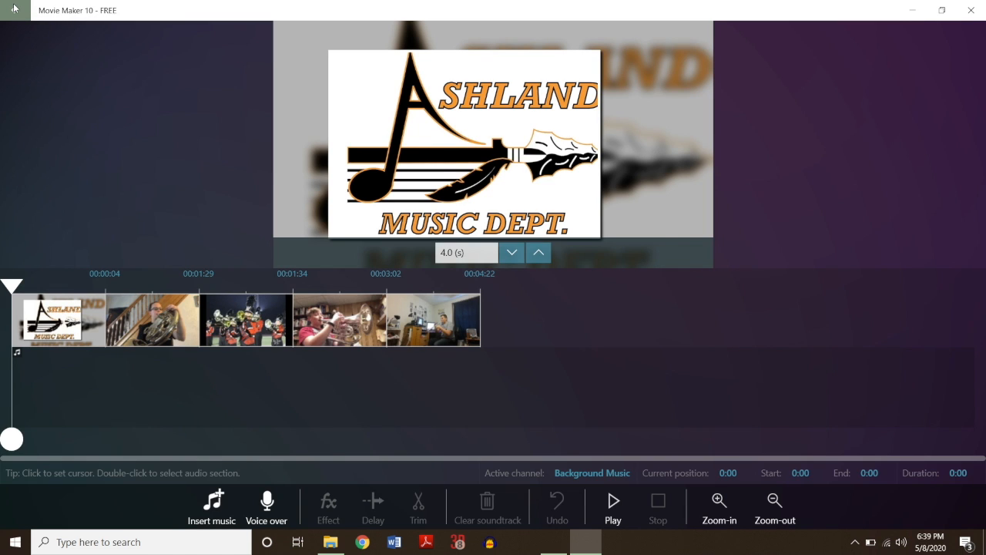
click(14, 9)
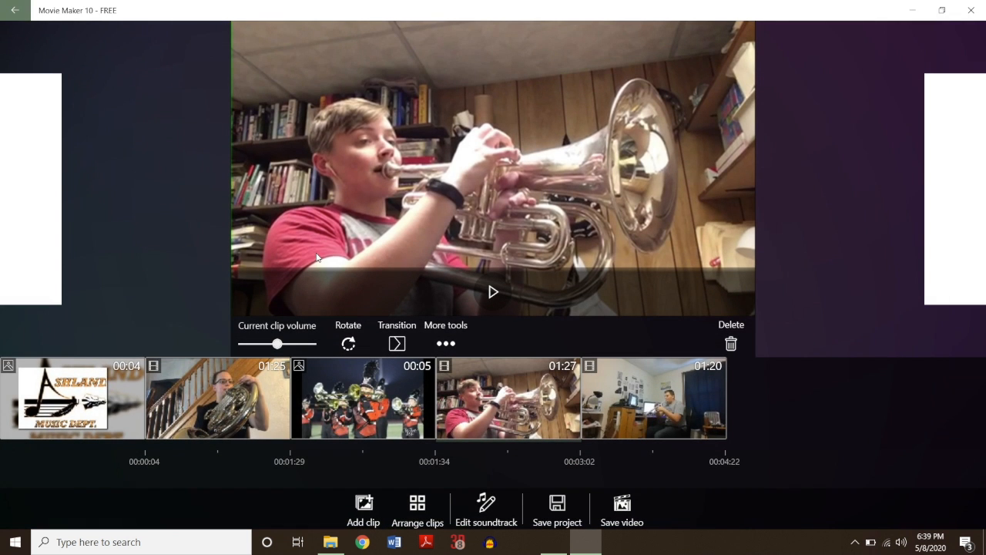
Step: Play the opening seconds of the red-shirted brass player's video to find where the performance begins
click(437, 385)
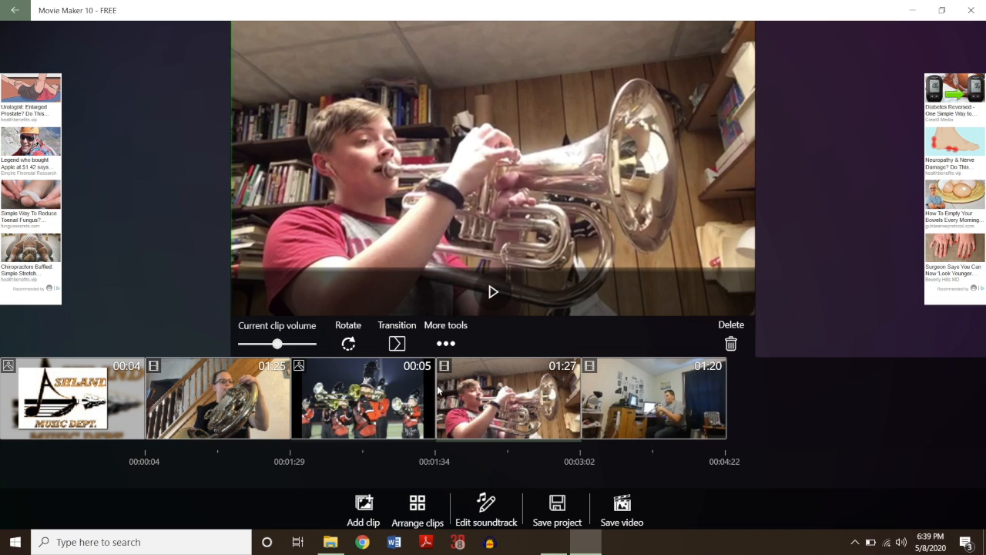
click(460, 384)
click(490, 293)
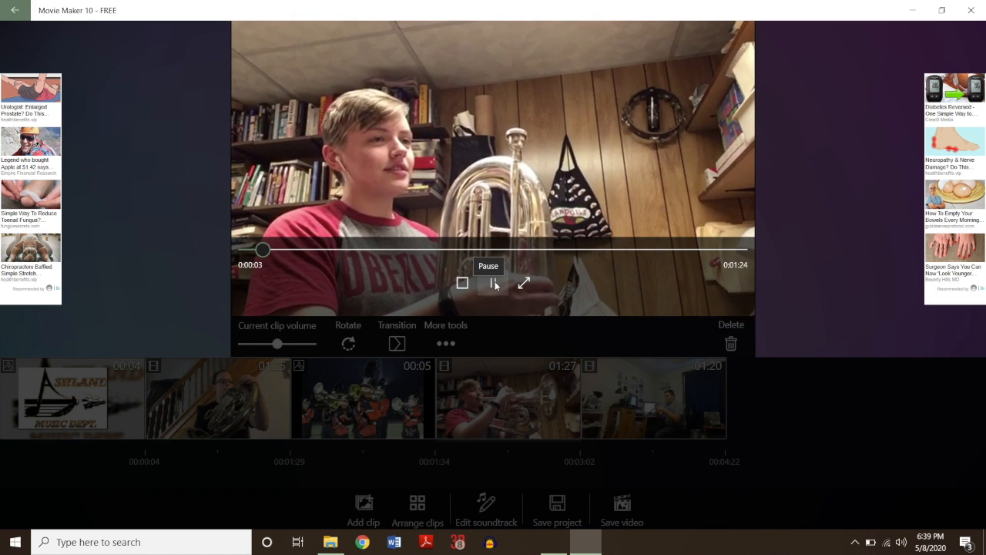
click(494, 283)
click(462, 284)
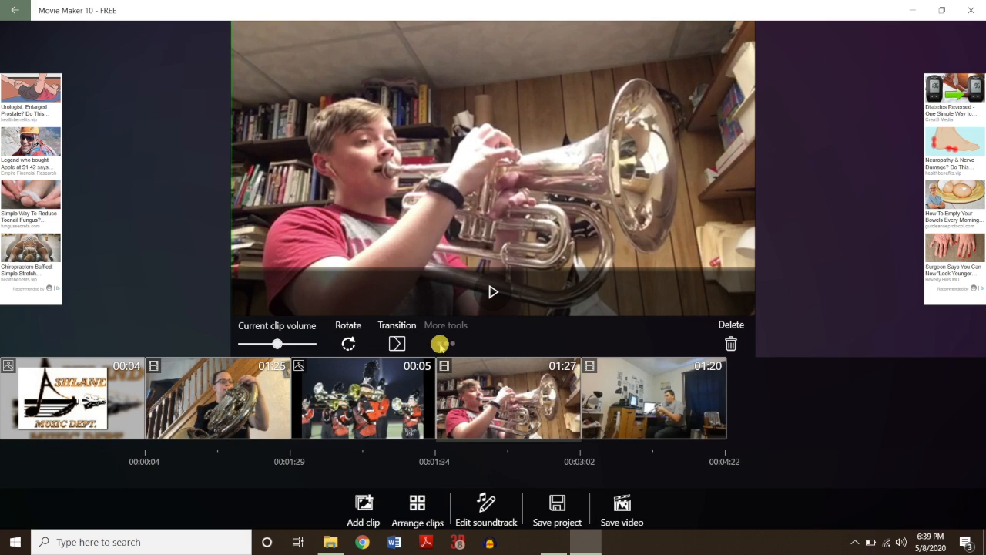
Step: Trim about the first 5 seconds off the red-shirted brass player's video and save the trimmed clip
click(440, 344)
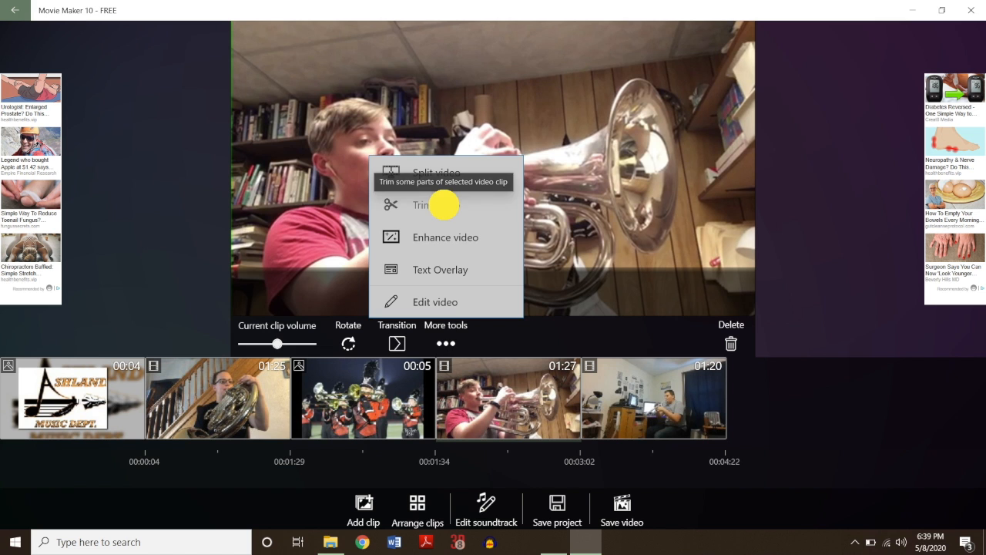
click(444, 204)
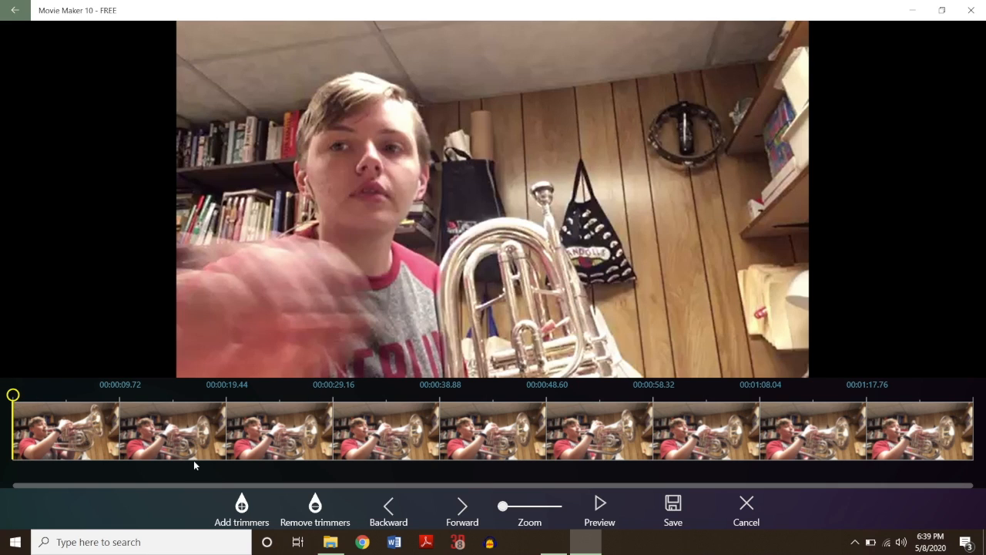
click(243, 509)
click(241, 504)
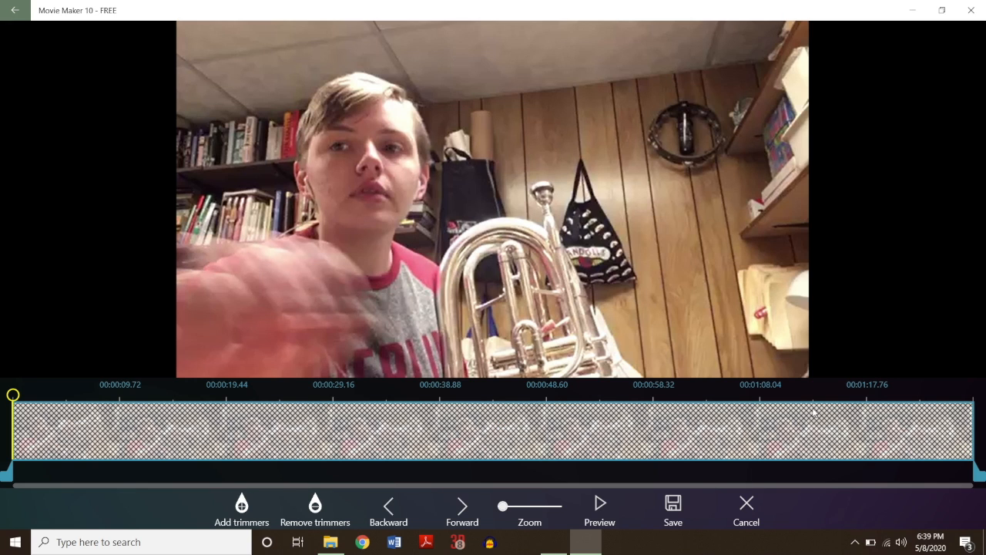
drag(978, 473, 70, 466)
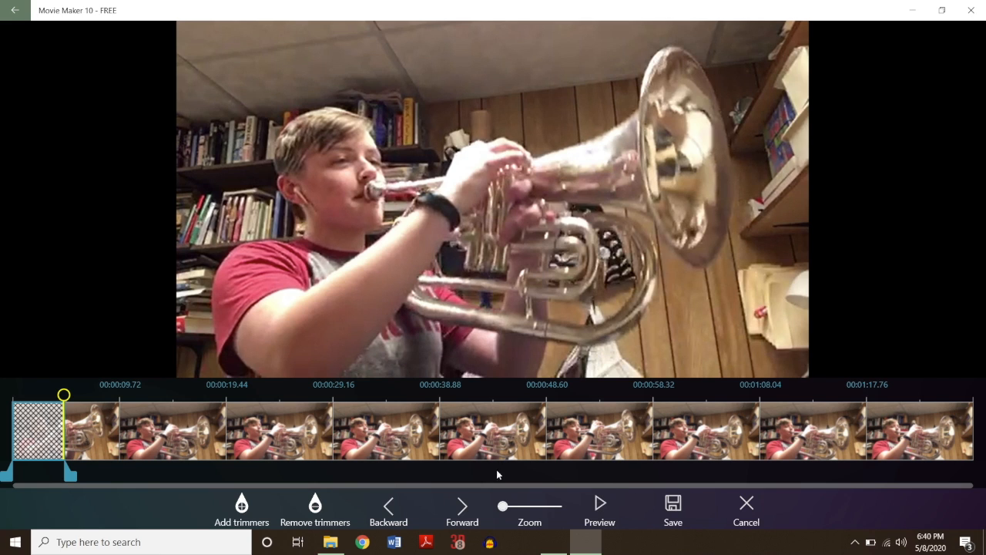
click(669, 508)
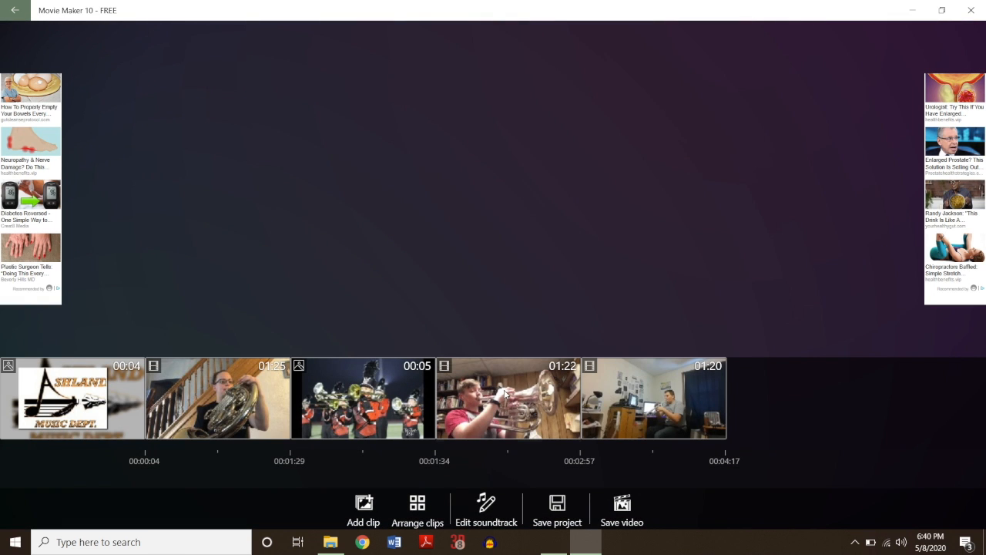
Step: Play the start of the trimmed brass player's clip to check the cut
click(481, 388)
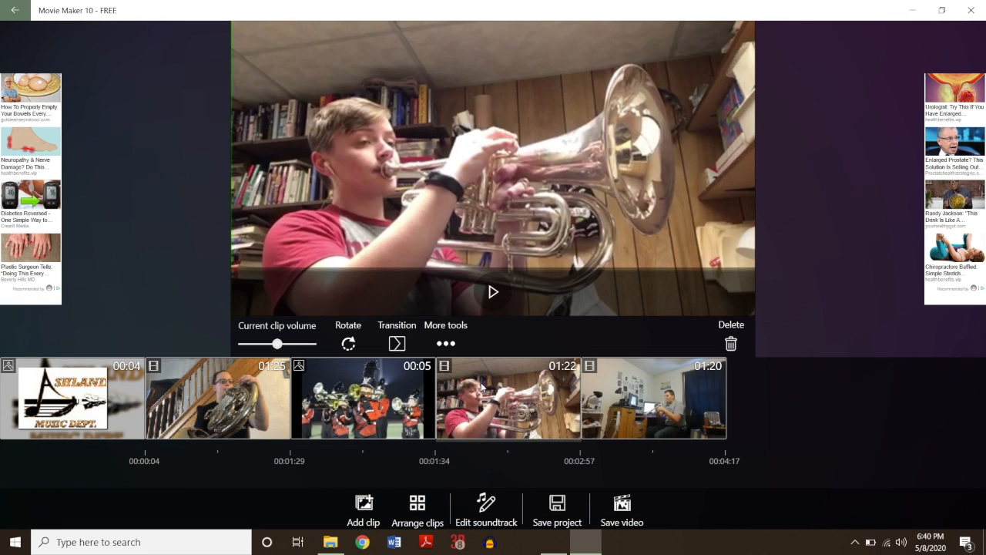
click(492, 295)
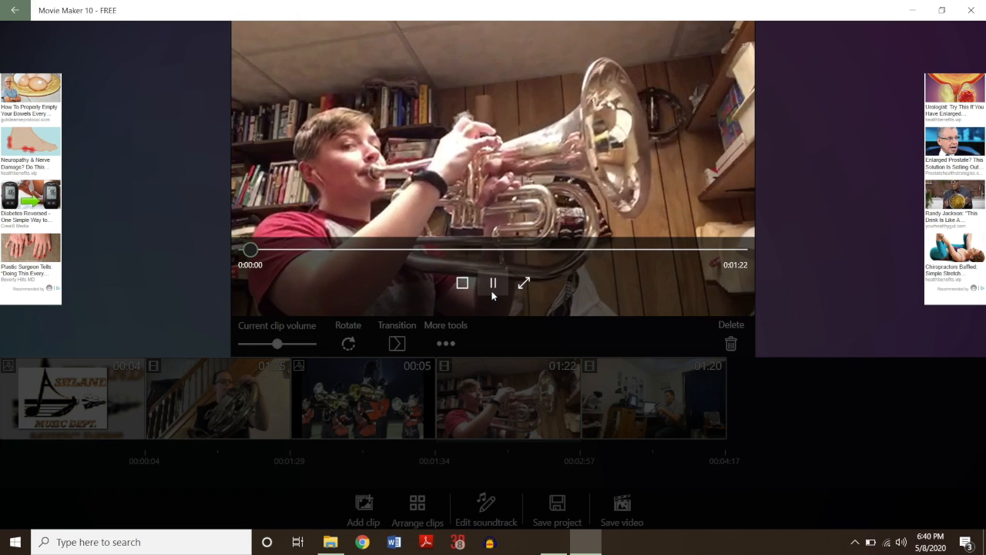
click(491, 288)
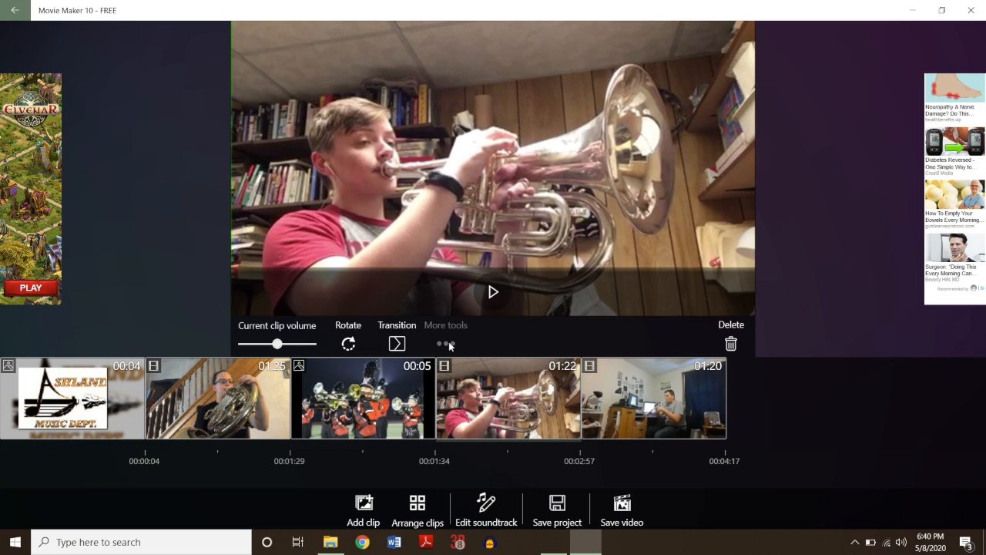
Step: Trim about 3 seconds off the end of the red-shirted brass player's video and save the clip
click(447, 344)
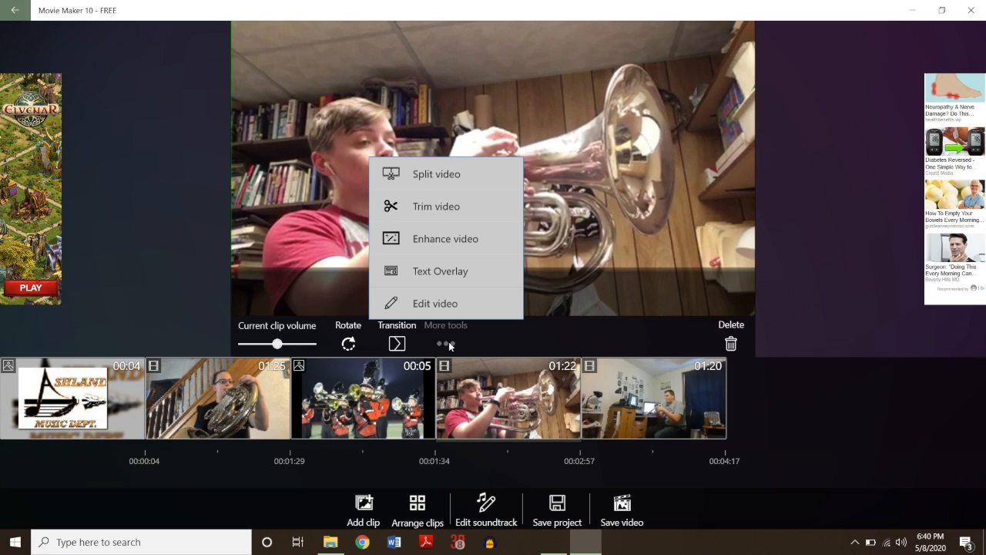
click(450, 211)
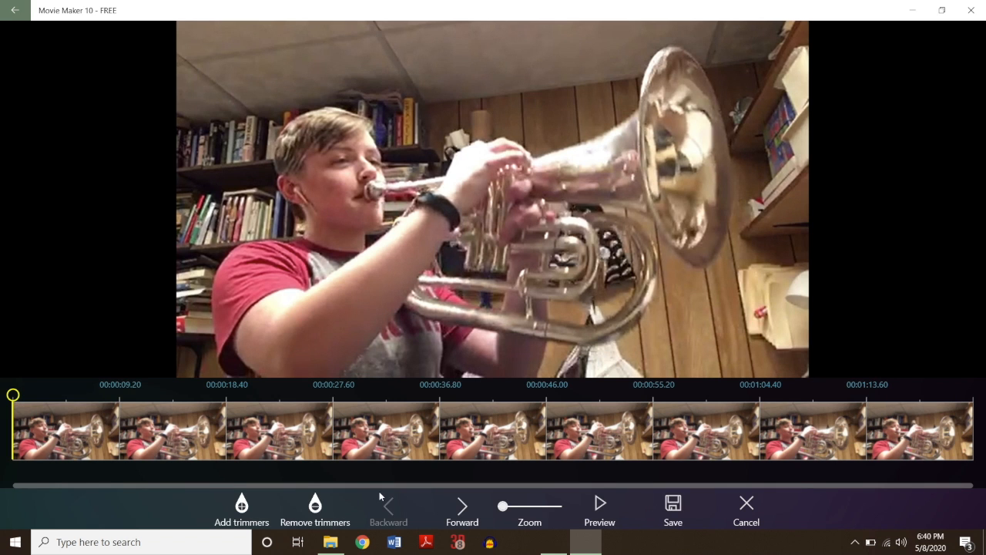
click(245, 505)
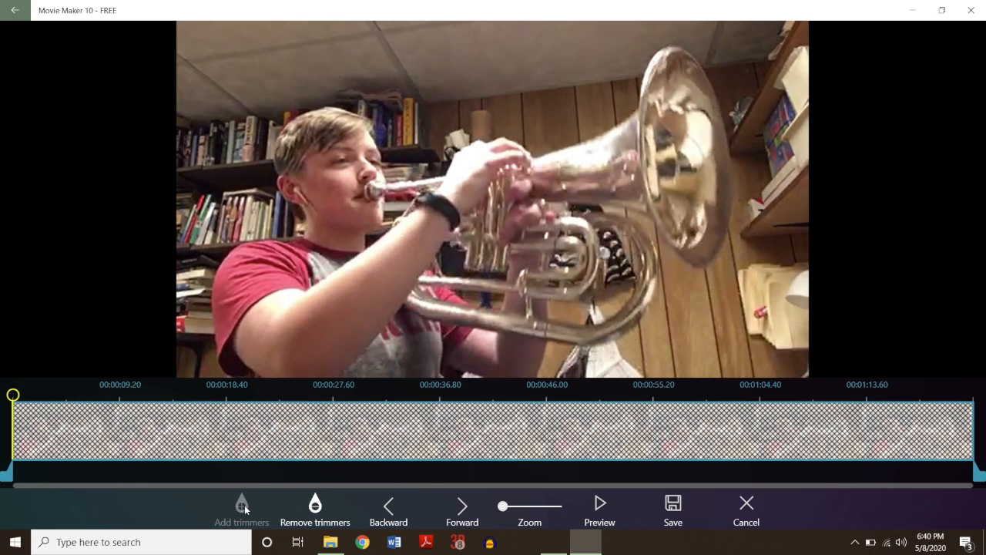
drag(10, 468, 935, 477)
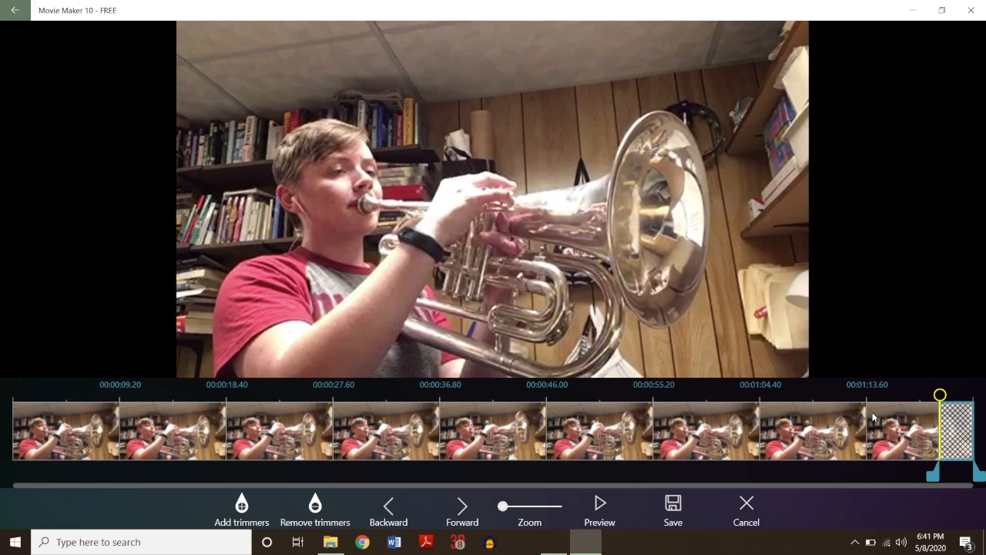
click(672, 509)
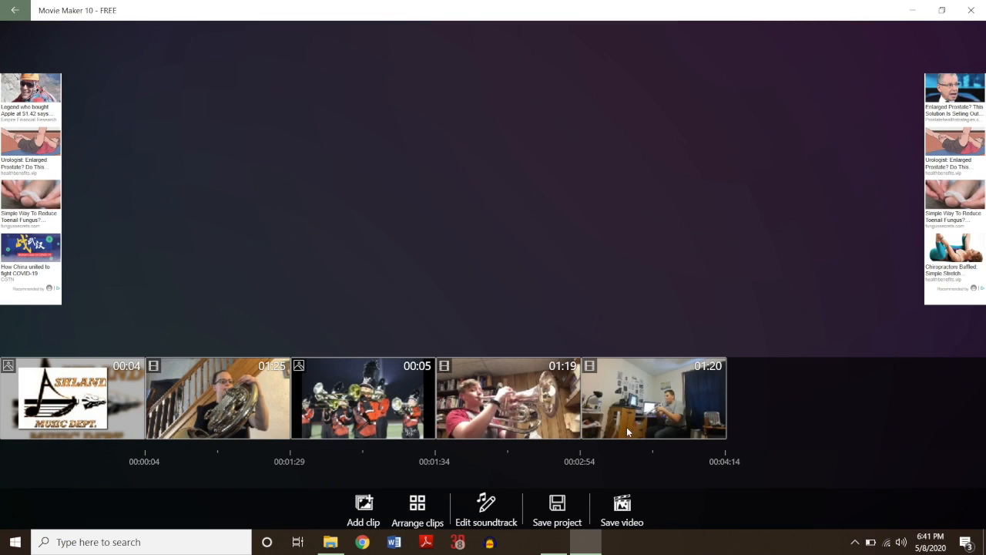
Step: Add a title clip at the current position, before the red-shirted brass player's video, with the text "New Title Page"
click(469, 407)
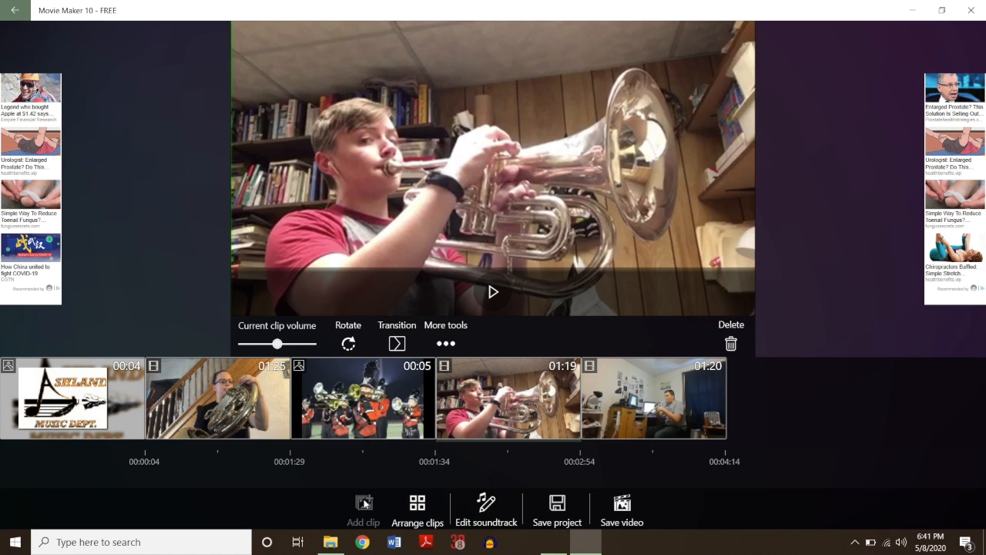
click(363, 503)
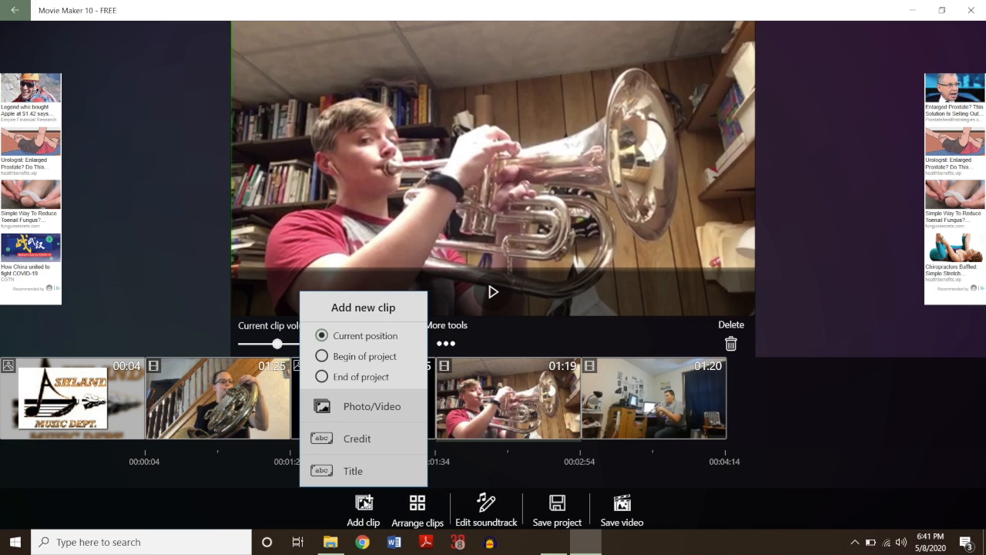
click(324, 468)
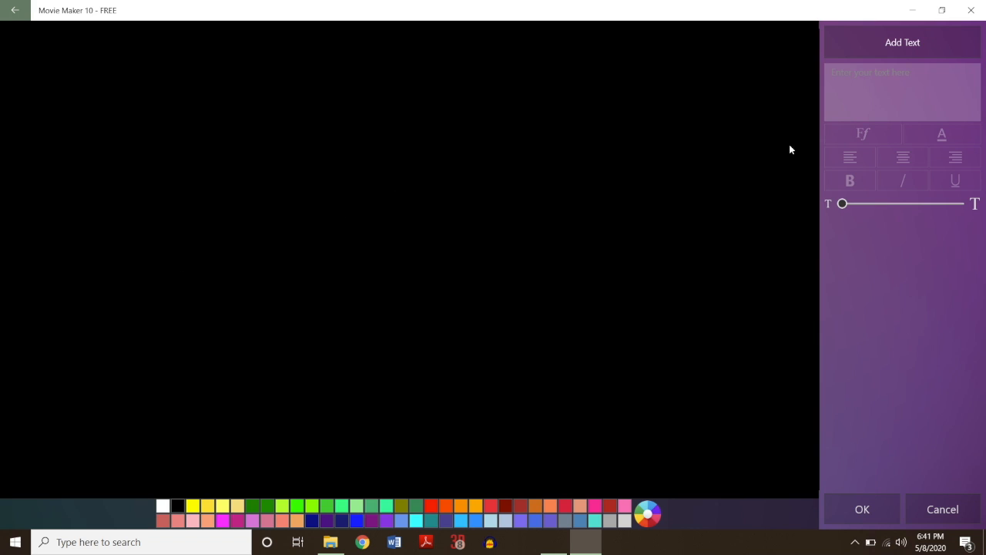
click(856, 75)
click(857, 75)
click(862, 72)
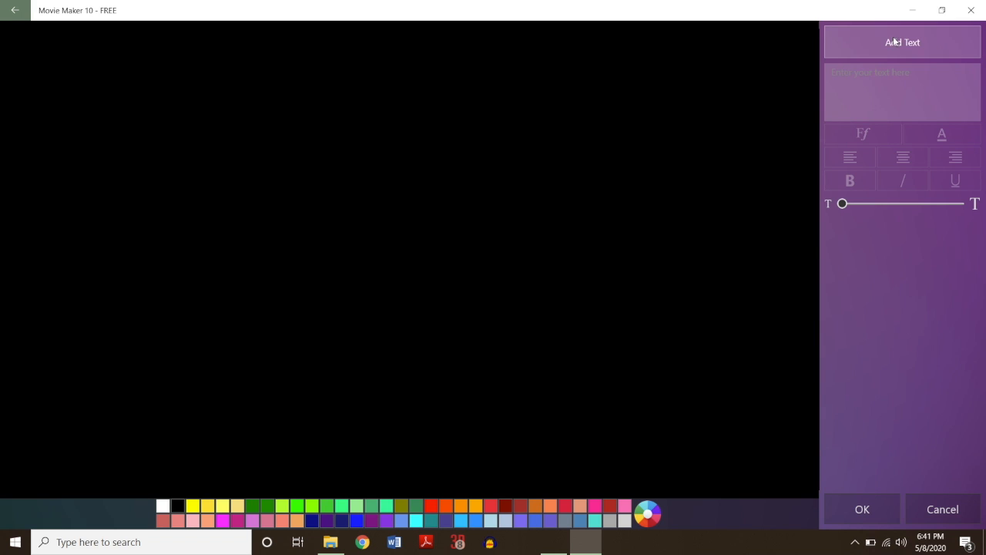
click(867, 42)
click(860, 72)
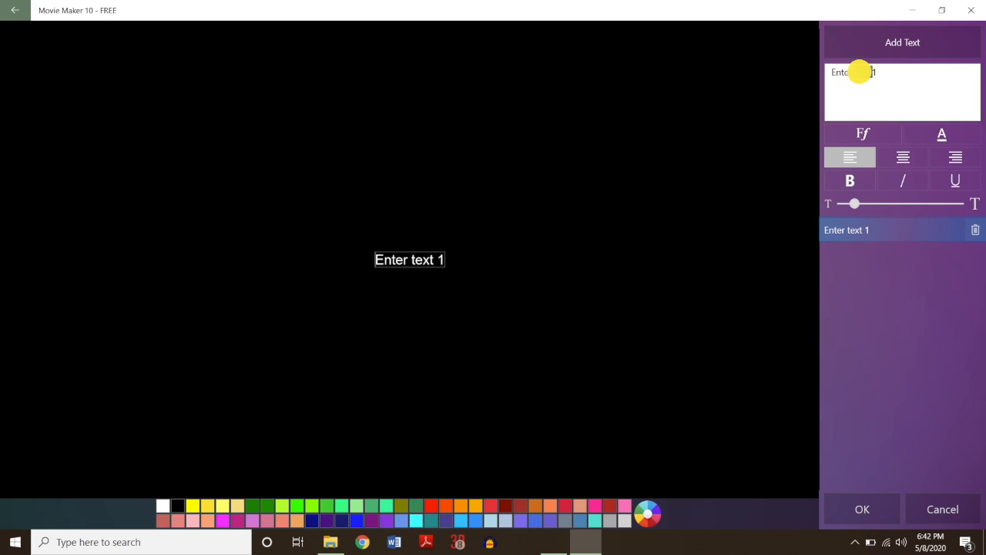
text(New )
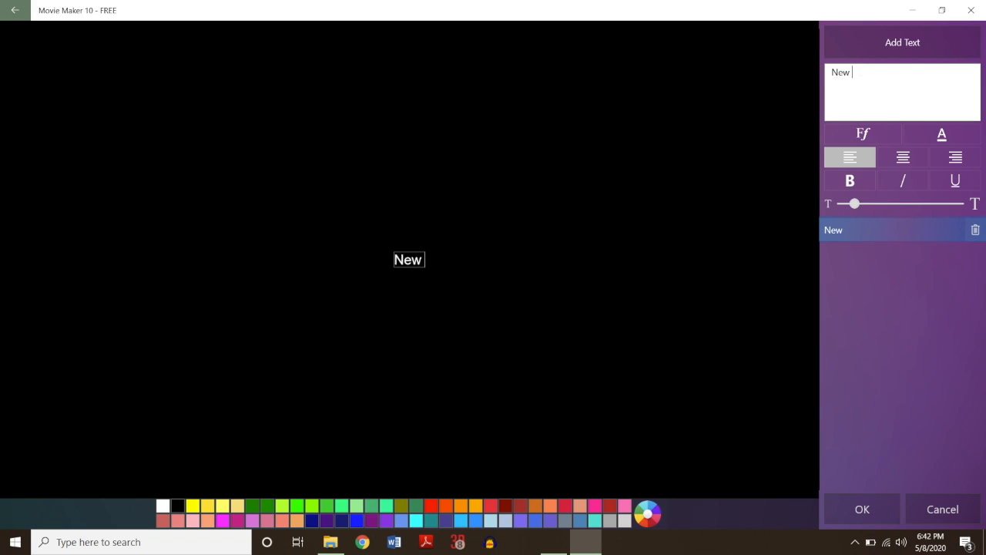
text(Title Page)
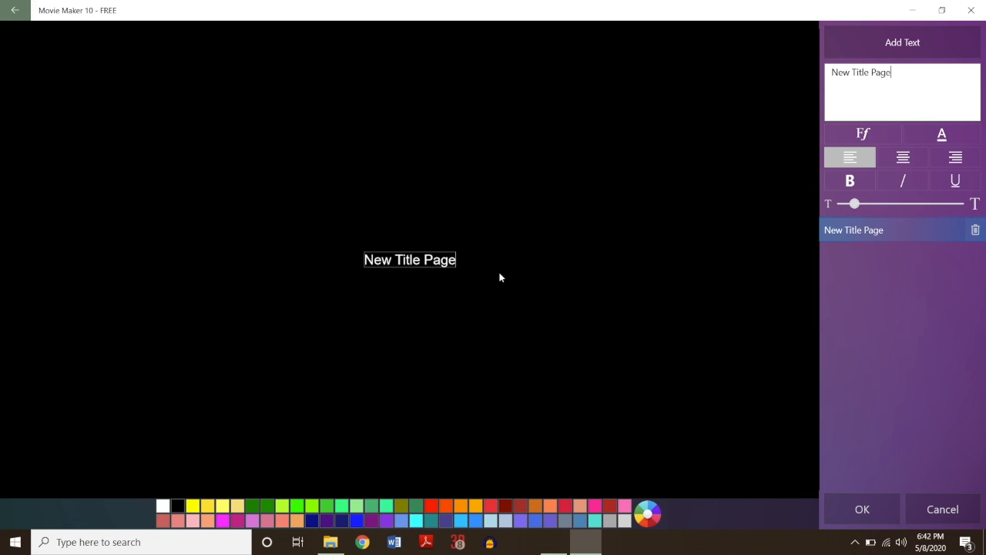
Step: Move the title text toward the frame's upper-left area and colour it bright green
drag(392, 260, 286, 195)
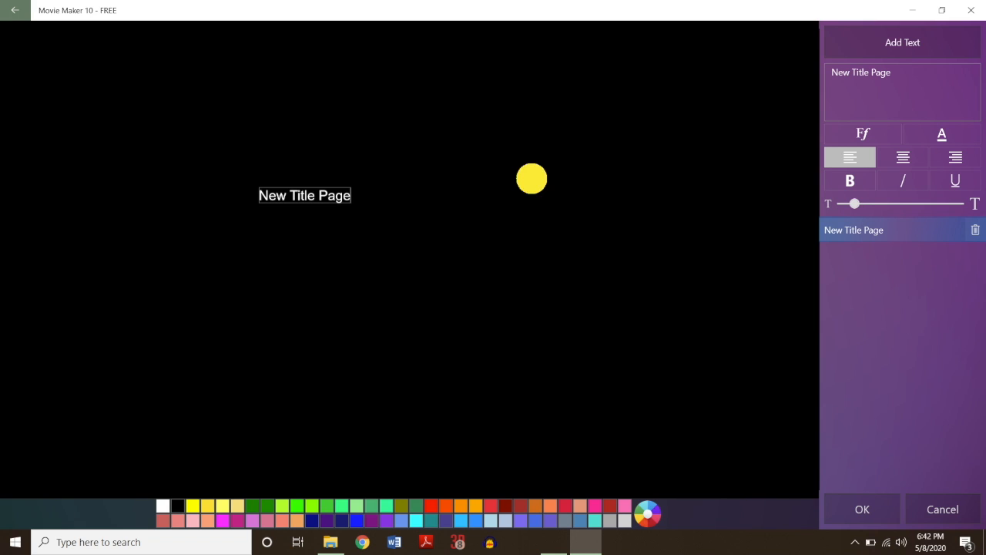
drag(324, 188, 397, 238)
click(322, 195)
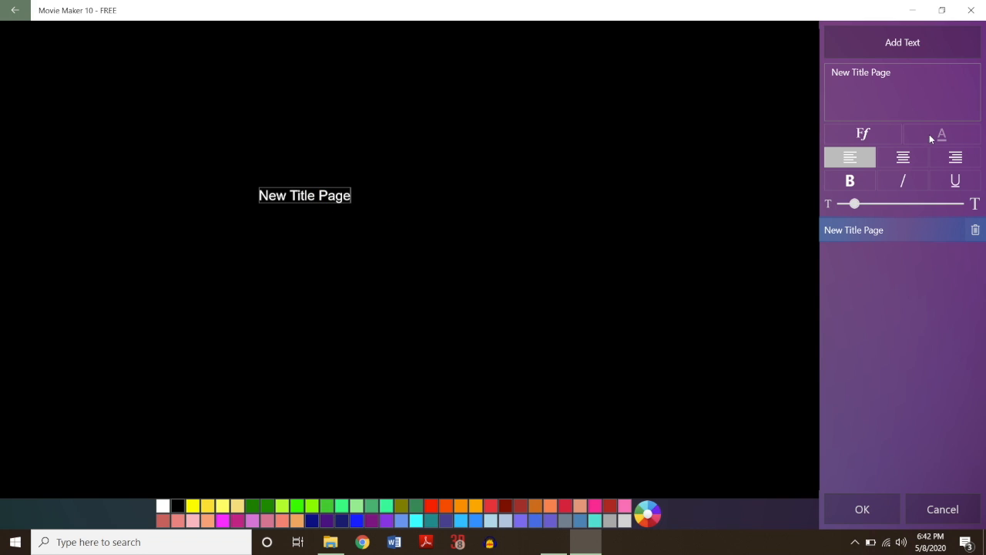
click(936, 133)
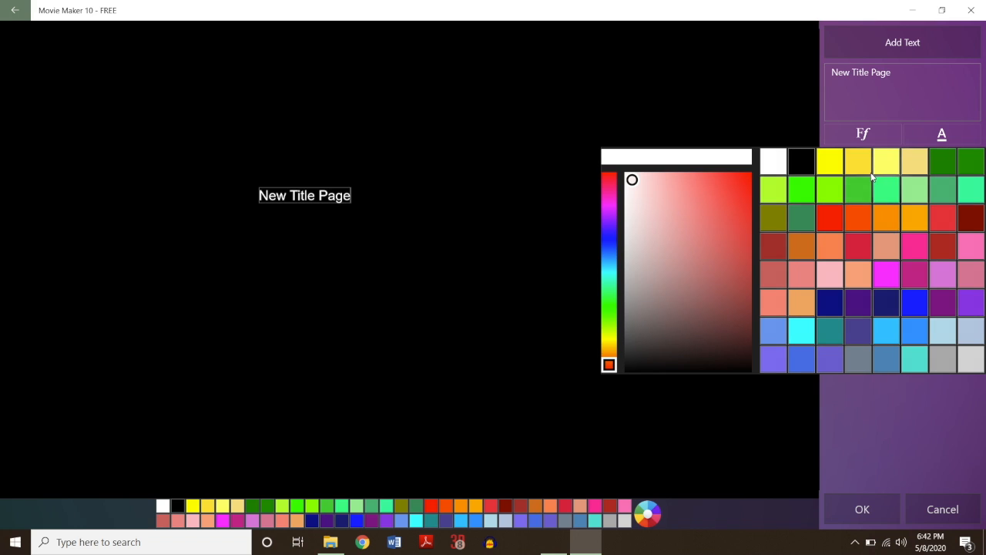
click(804, 186)
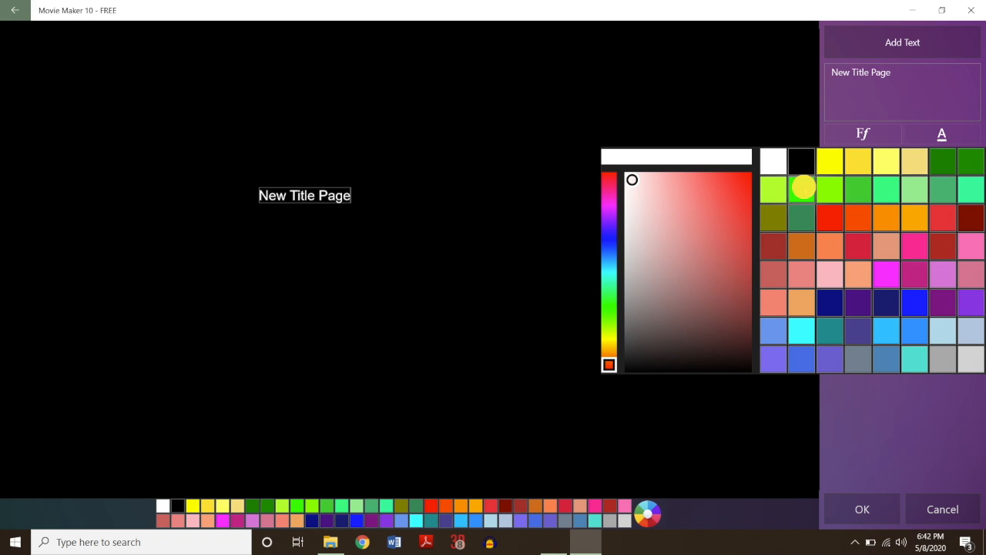
click(947, 142)
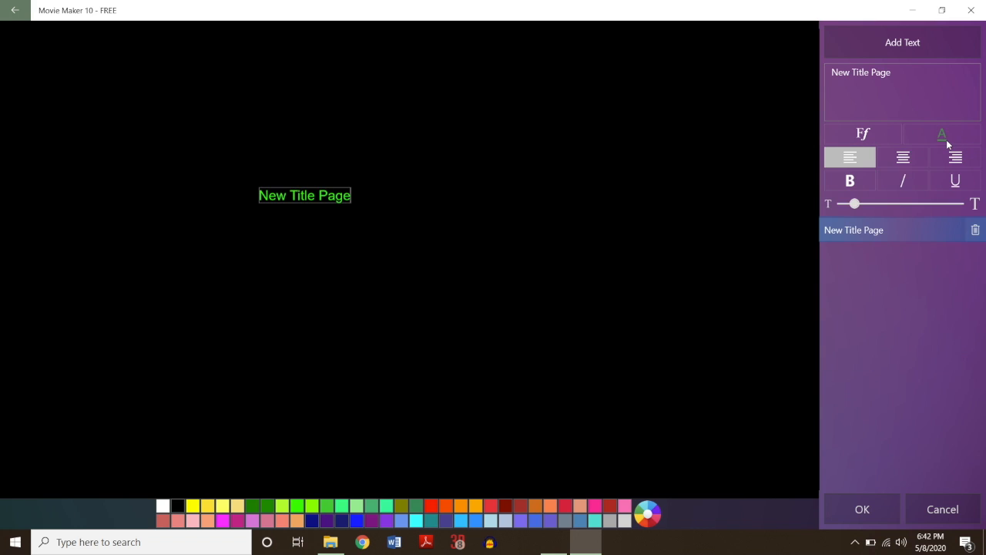
Step: Center-align the title text, enlarge it to span over half the frame's width, shift it toward the middle, and save the title
click(902, 157)
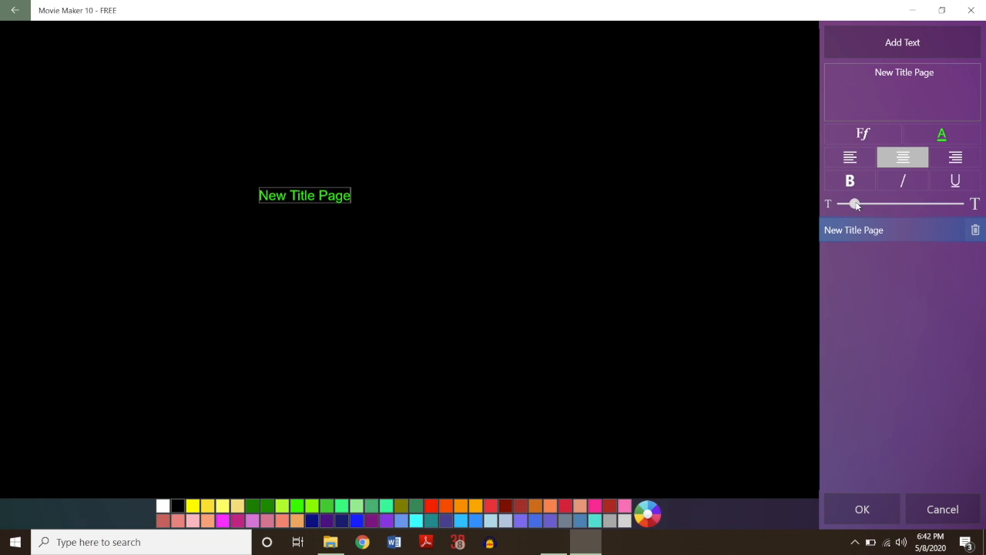
drag(854, 204, 943, 204)
drag(351, 184, 434, 229)
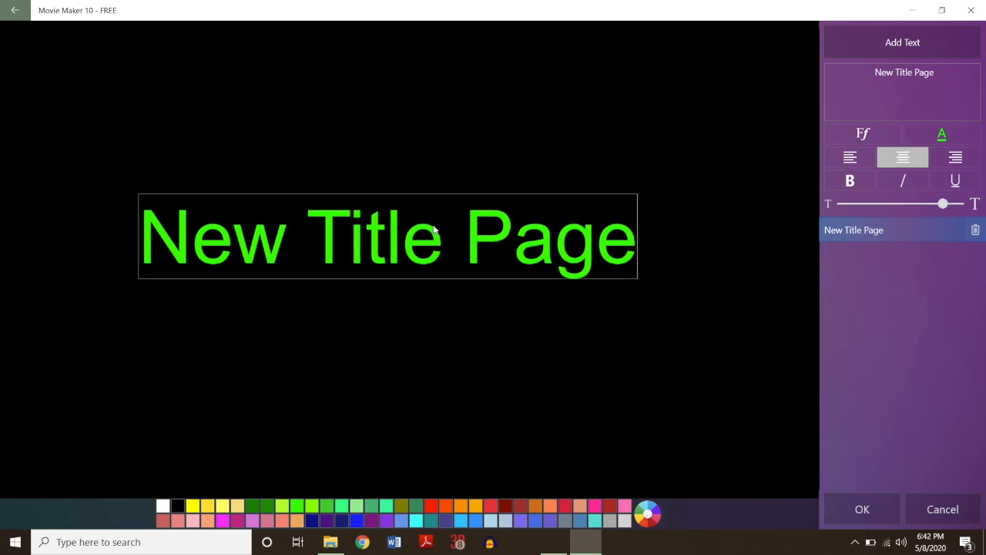
click(862, 507)
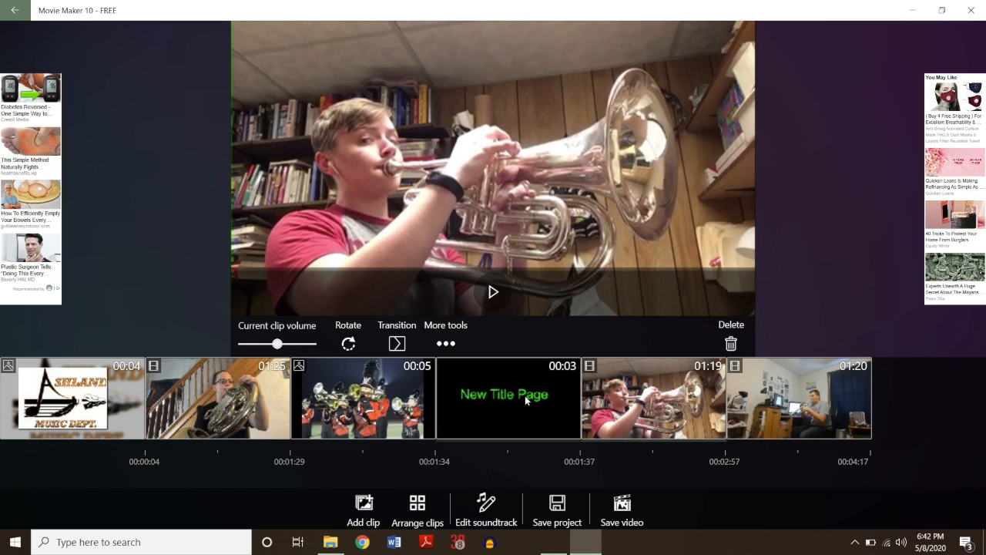
Step: Reopen the "New Title Page" clip in the title editor to review it, and move the clip to the start of the timeline
click(499, 387)
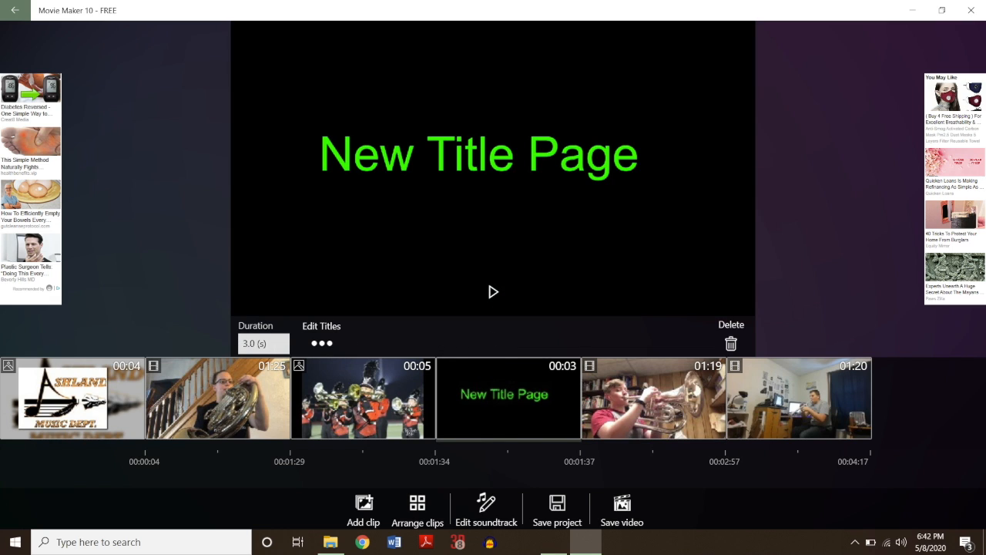
click(325, 347)
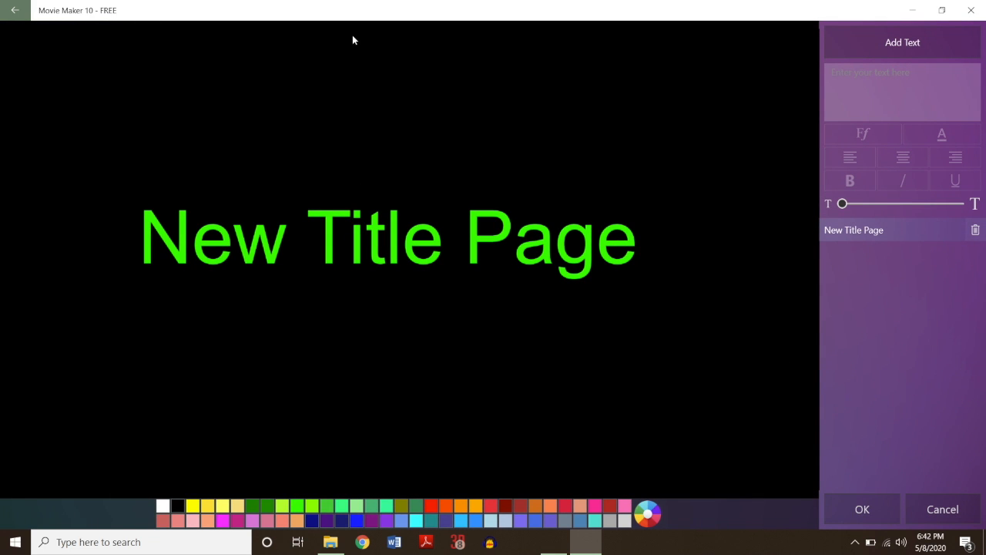
click(862, 510)
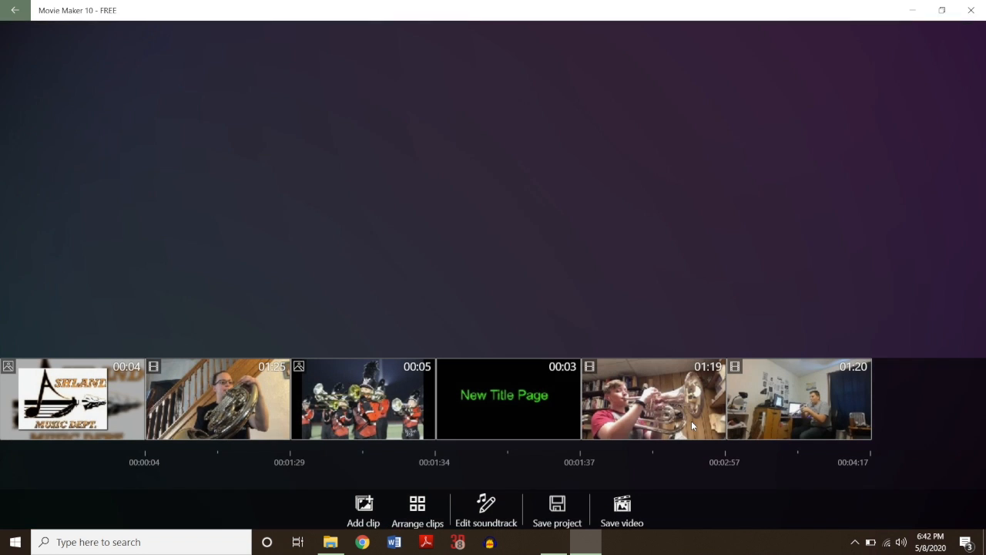
drag(464, 387, 33, 396)
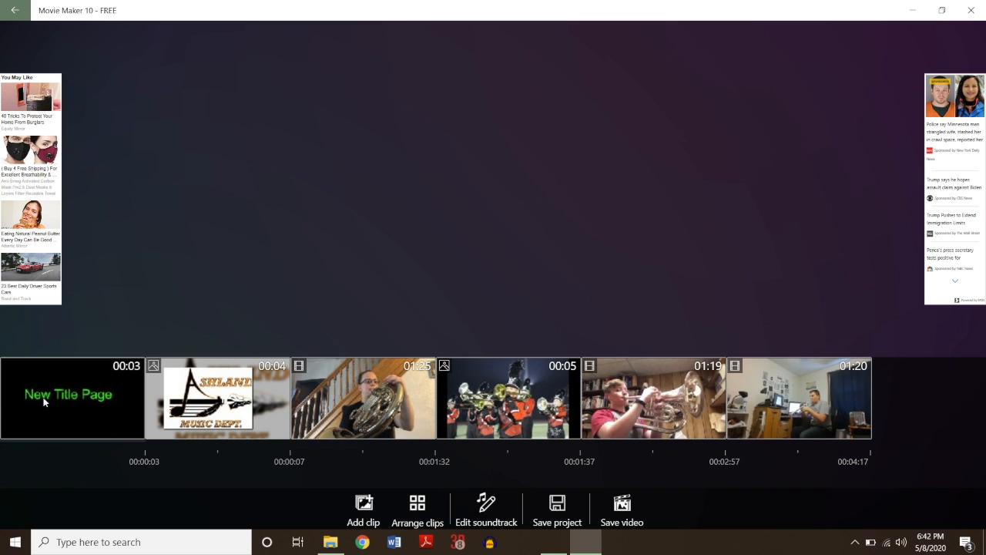
Step: Return to the start screen, resume the most recent project, and select its title clip
click(569, 519)
click(16, 10)
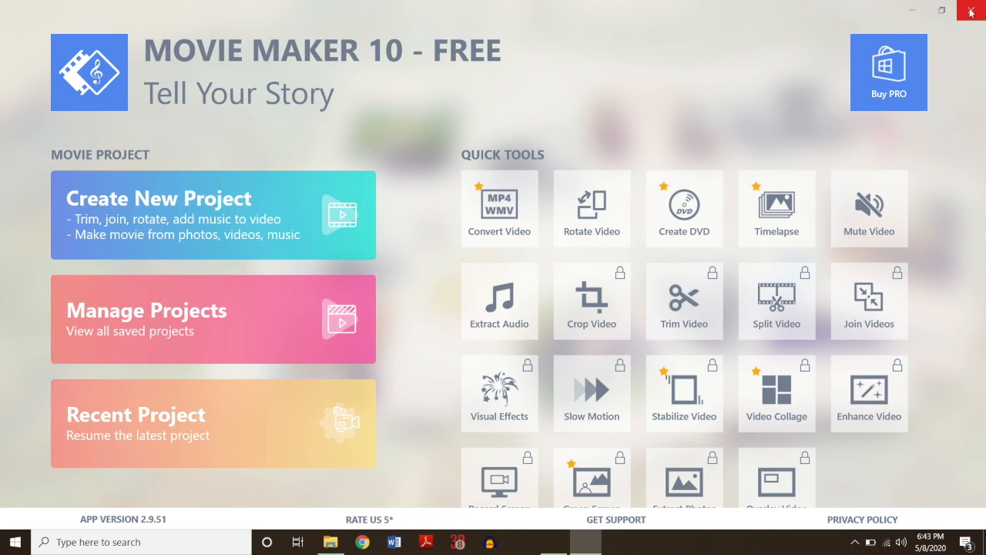
click(135, 436)
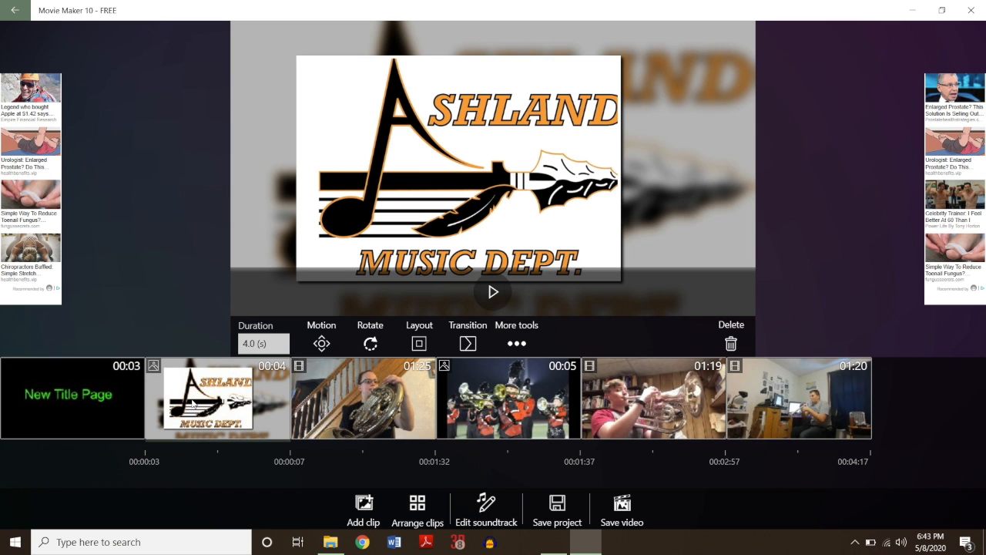
click(71, 399)
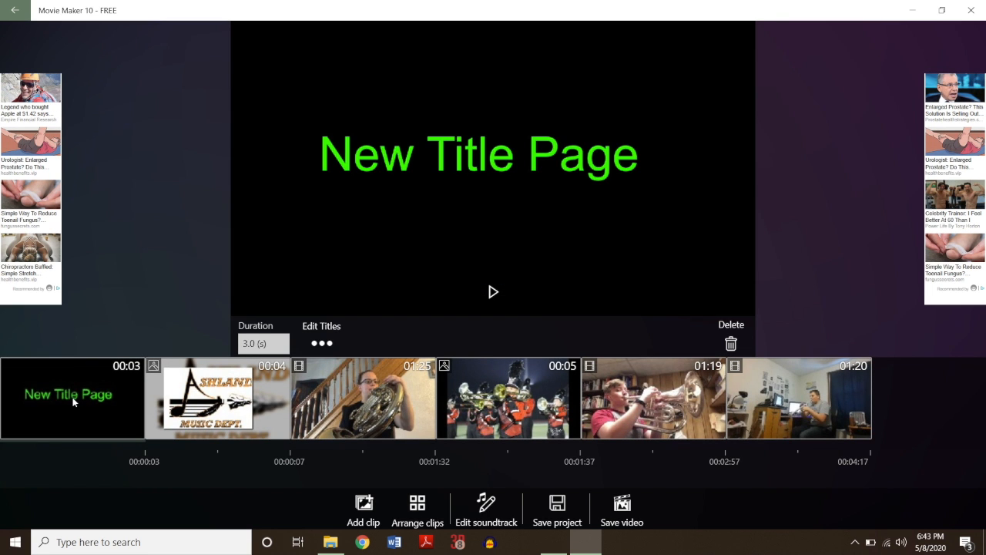
Step: Add a text overlay caption to the Ashland Music Dept. logo photo
click(204, 392)
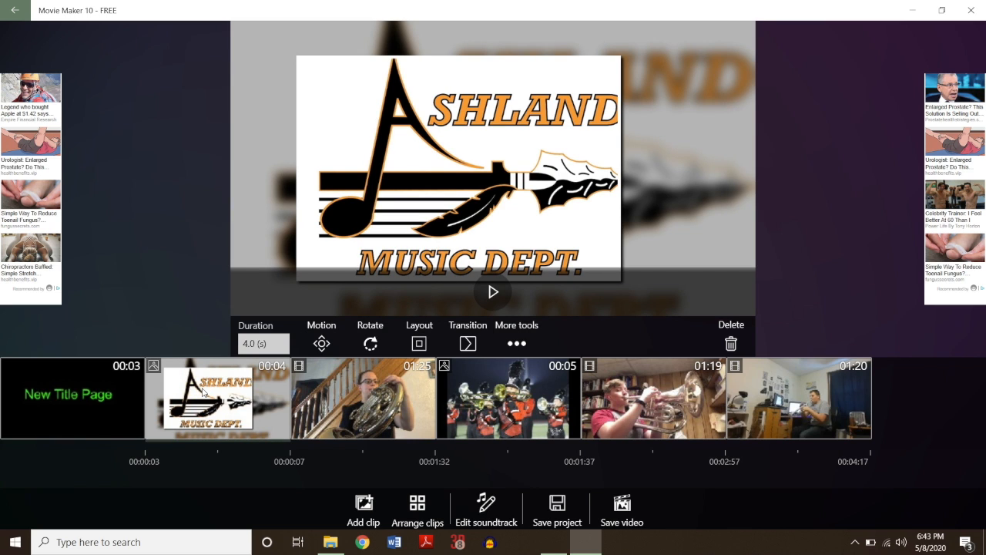
click(514, 339)
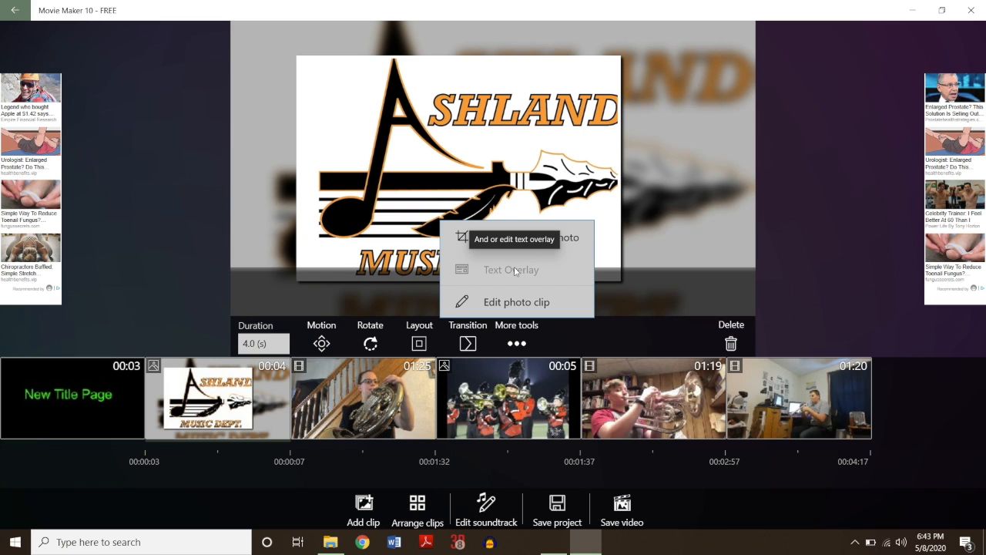
click(511, 270)
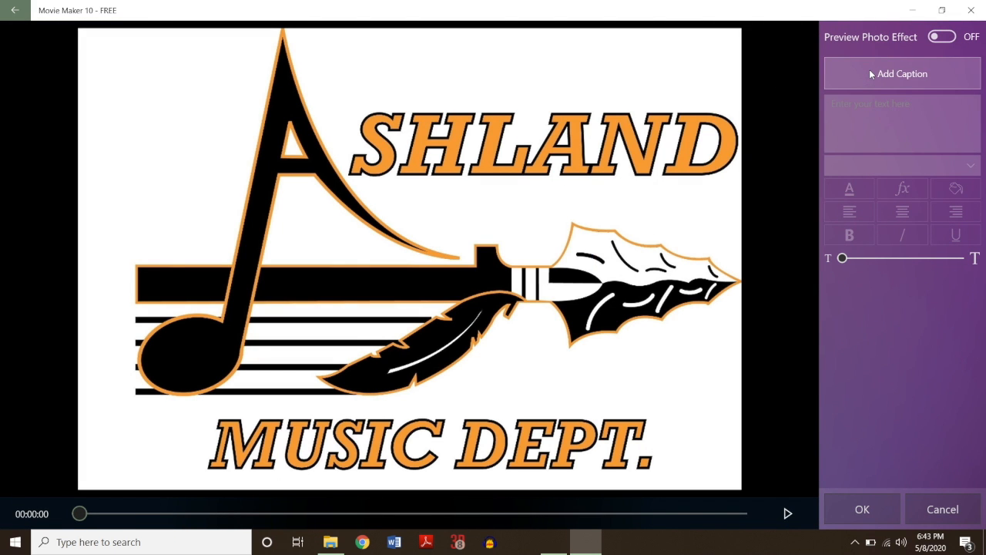
click(871, 73)
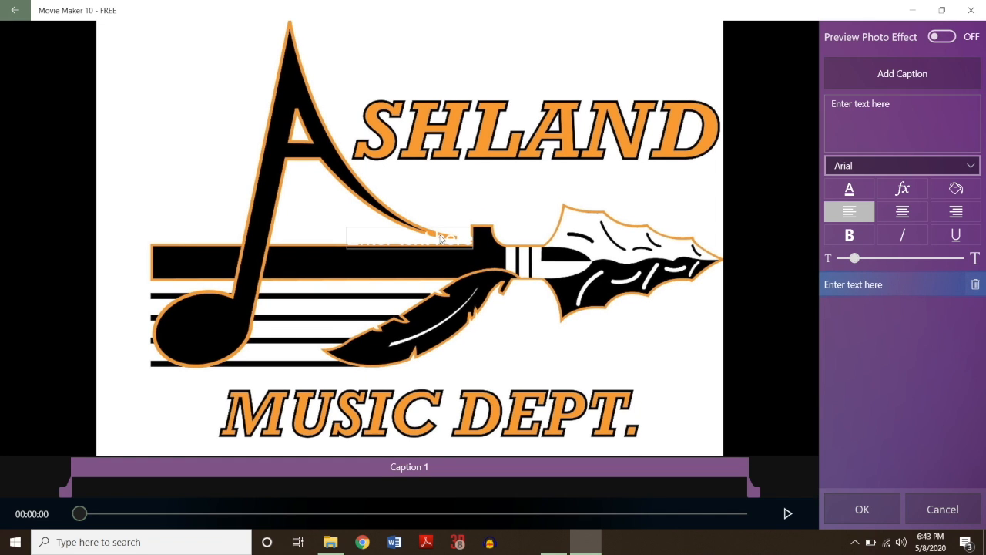
click(441, 237)
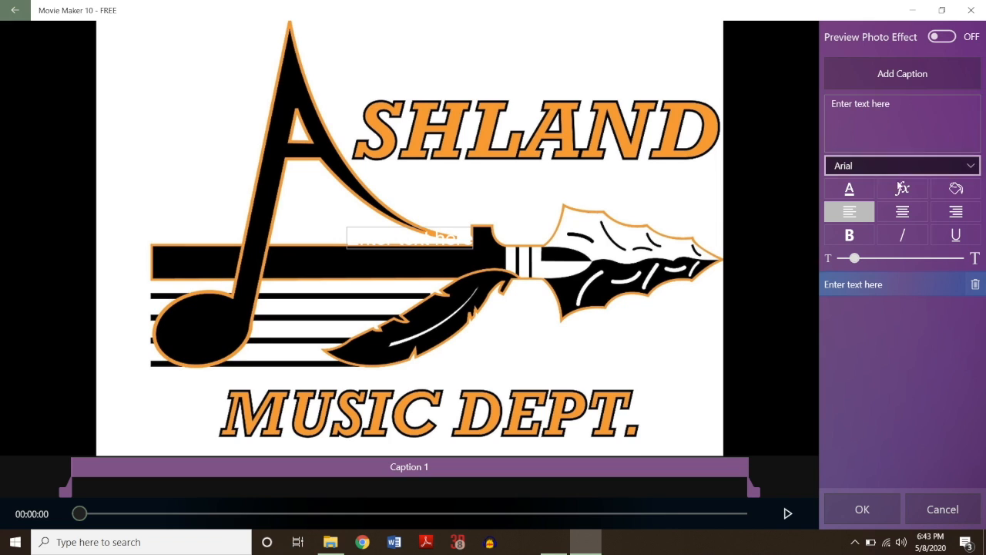
Step: Colour the caption text on the logo photo orange-red
click(854, 193)
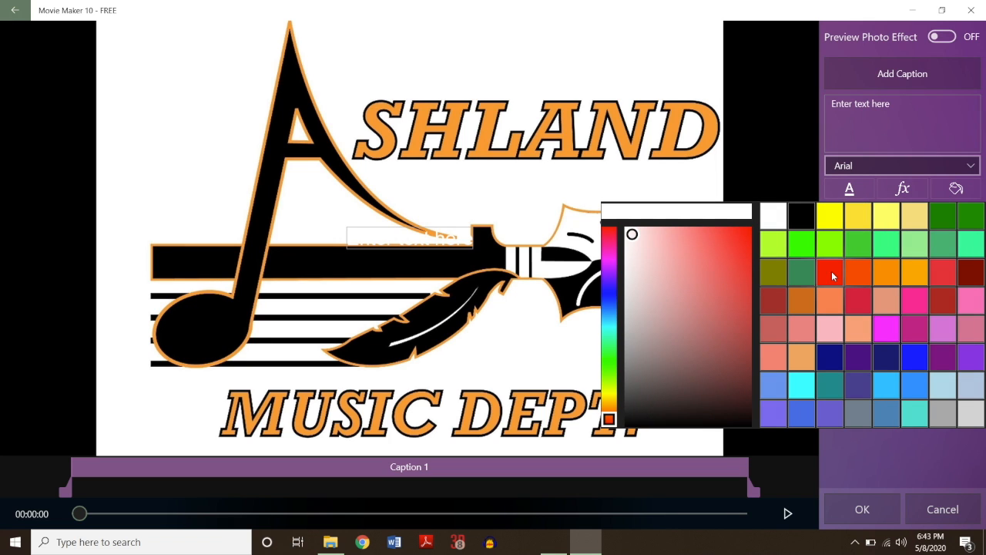
click(832, 272)
click(851, 275)
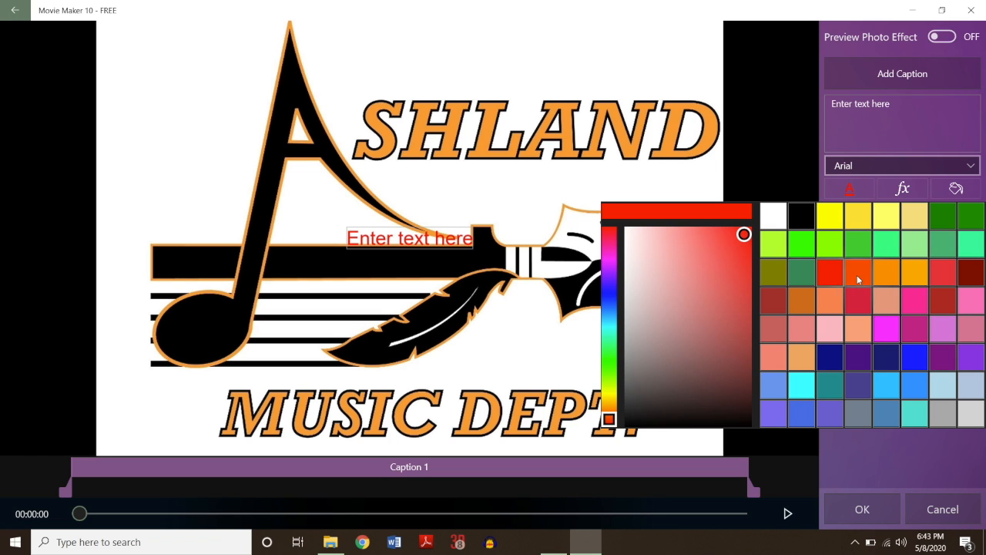
click(855, 271)
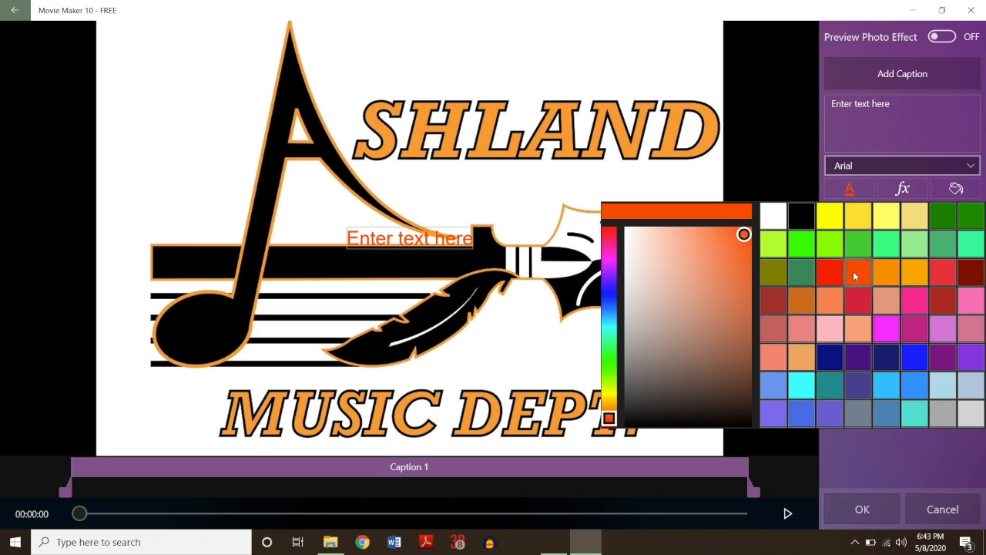
click(844, 195)
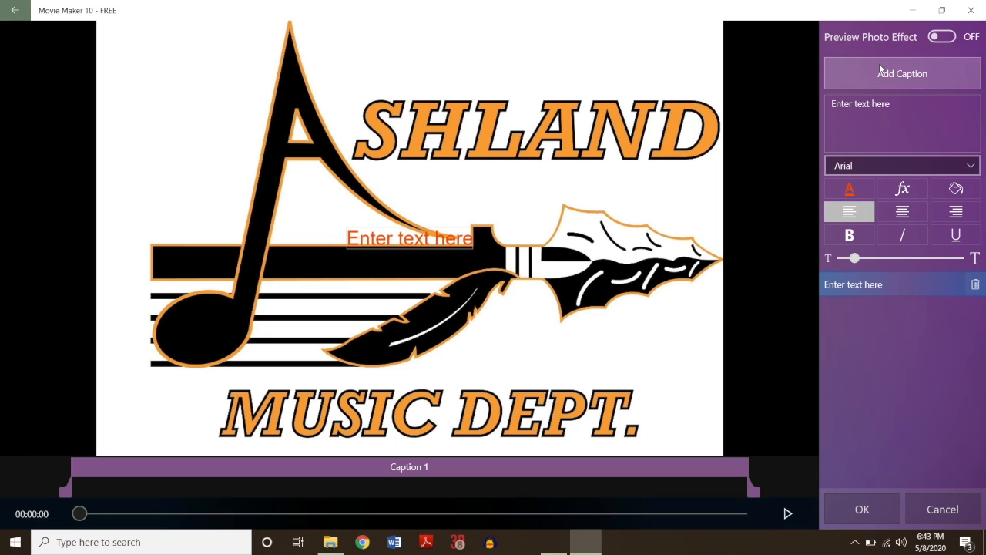
Step: Replace the caption's placeholder text with "Welcome to the Video"
triple_click(867, 107)
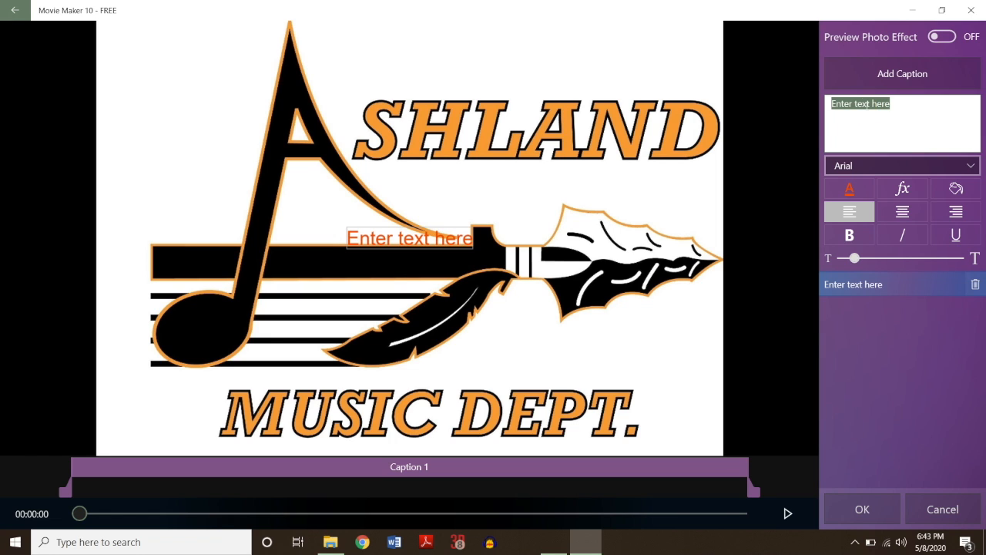
text(Welc)
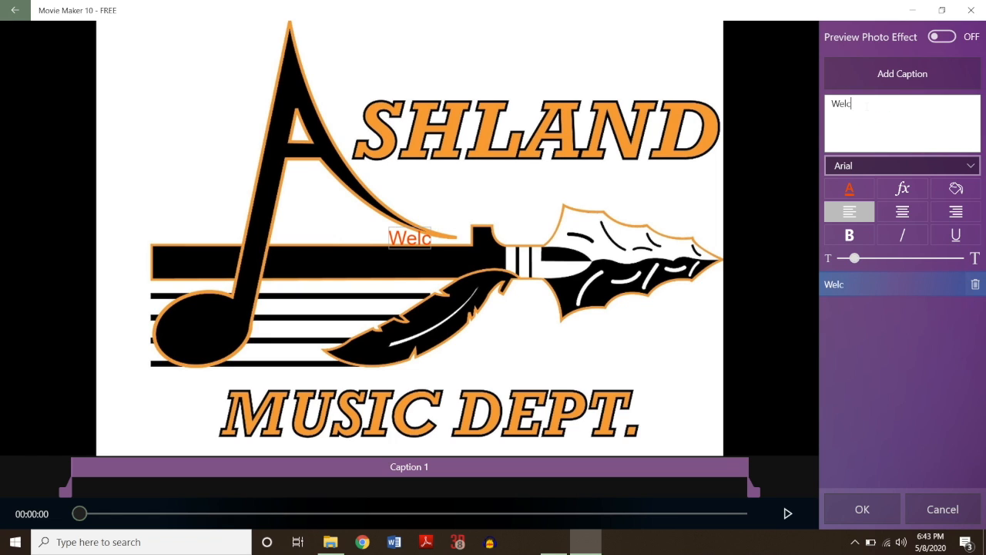
text(ome to the Video)
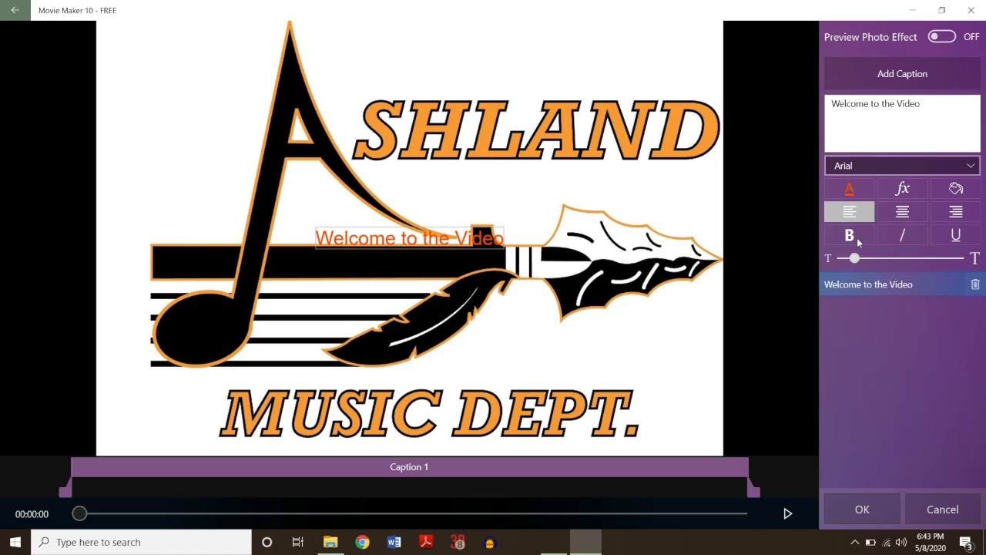
Step: Make the caption bold, enlarge it to span most of the logo's width, place it just above "MUSIC DEPT.", and apply the overlay
click(854, 234)
drag(854, 258, 887, 257)
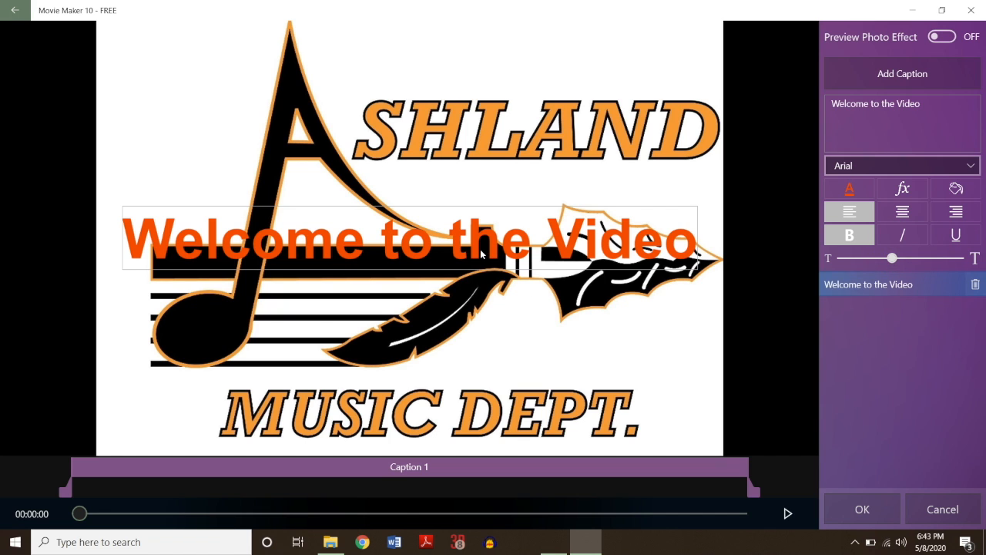
drag(482, 251, 485, 347)
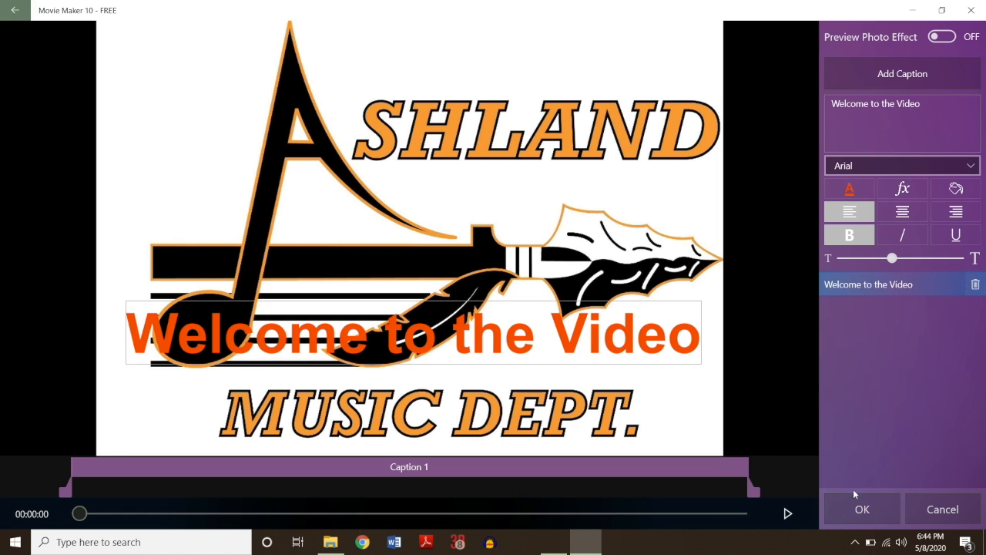
click(863, 509)
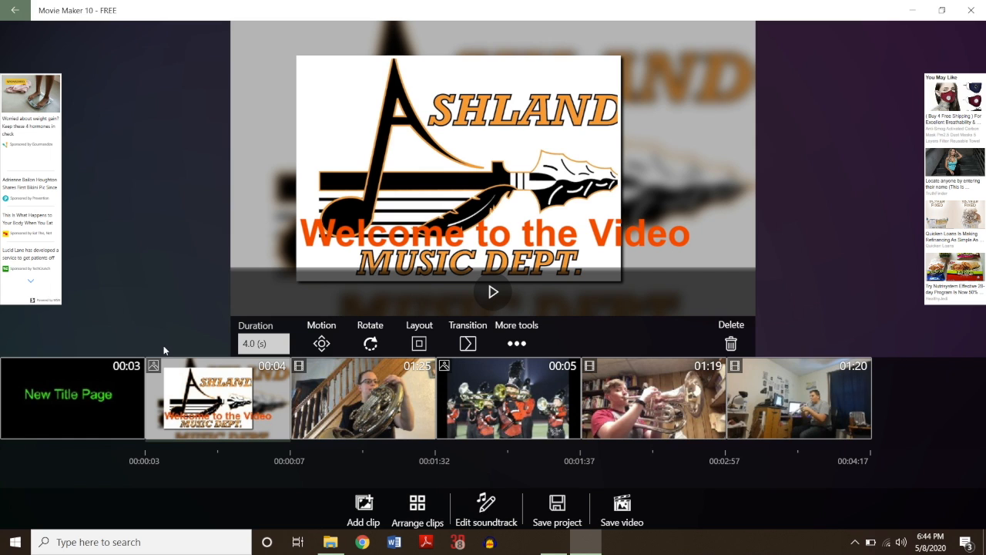
Step: Preview the captioned logo clip and open its duration for editing
click(496, 290)
click(242, 336)
double_click(260, 335)
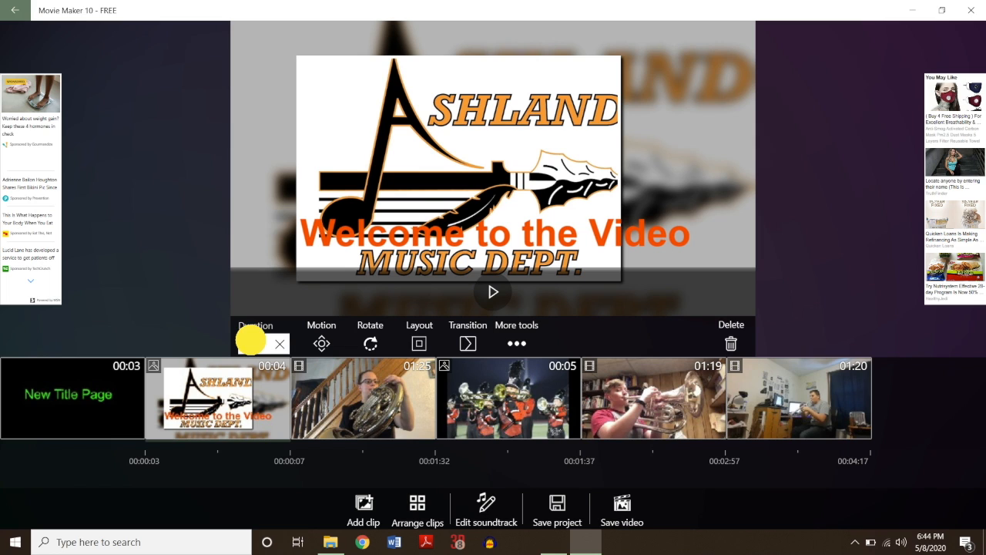
click(370, 235)
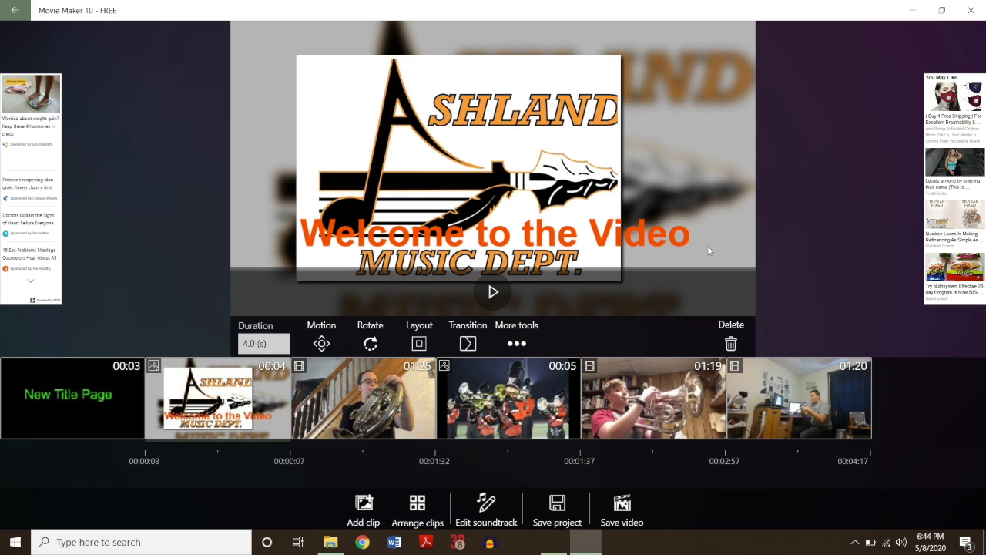
Step: Delete the marching band photo between the two brass player videos from the timeline
click(375, 399)
click(508, 394)
click(508, 394)
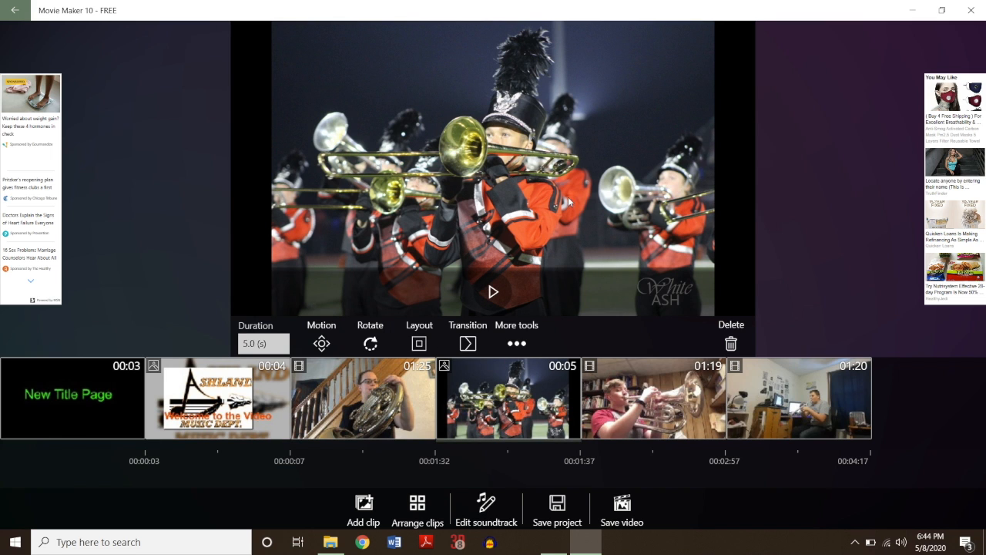
click(731, 348)
click(591, 289)
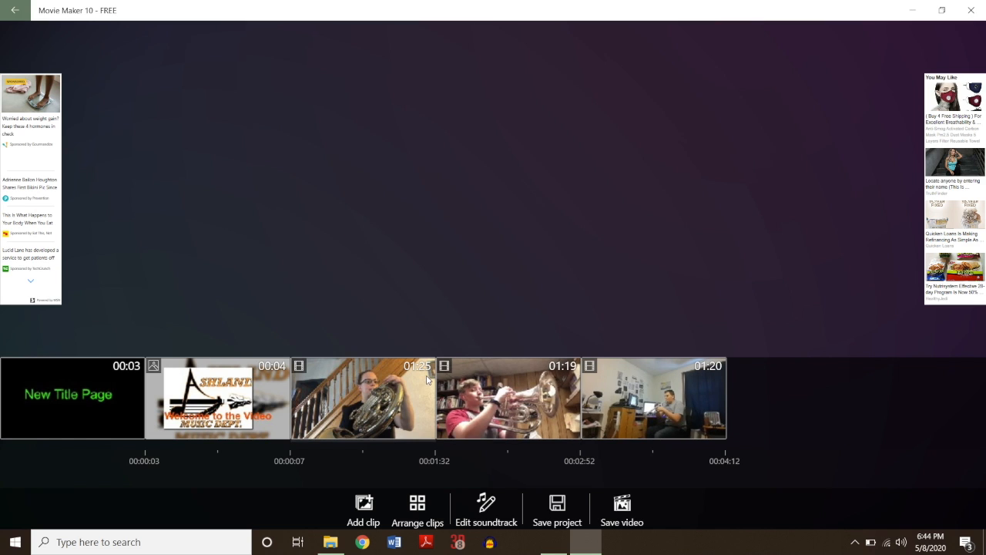
drag(427, 379, 382, 479)
click(365, 500)
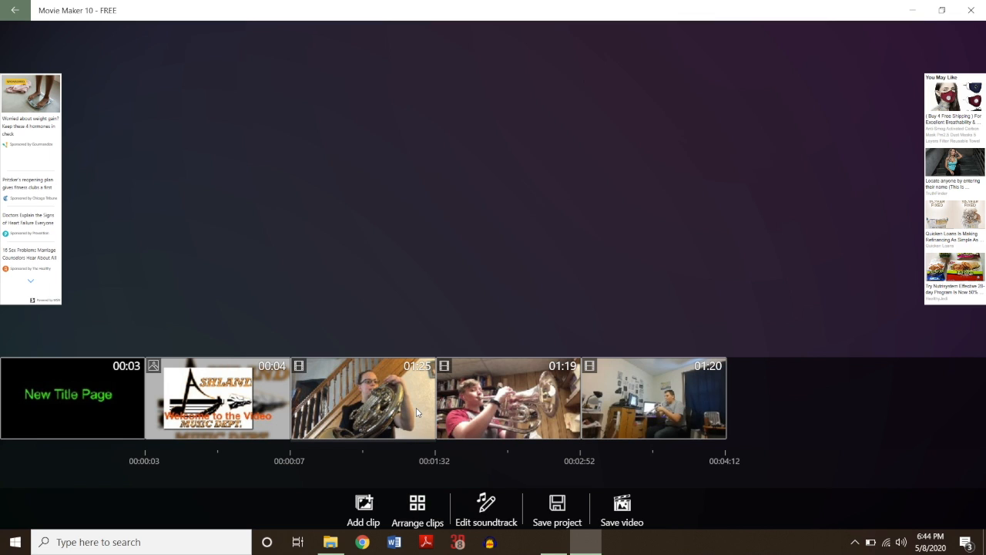
Step: Try to save the project and decline the PRO version purchase
click(556, 505)
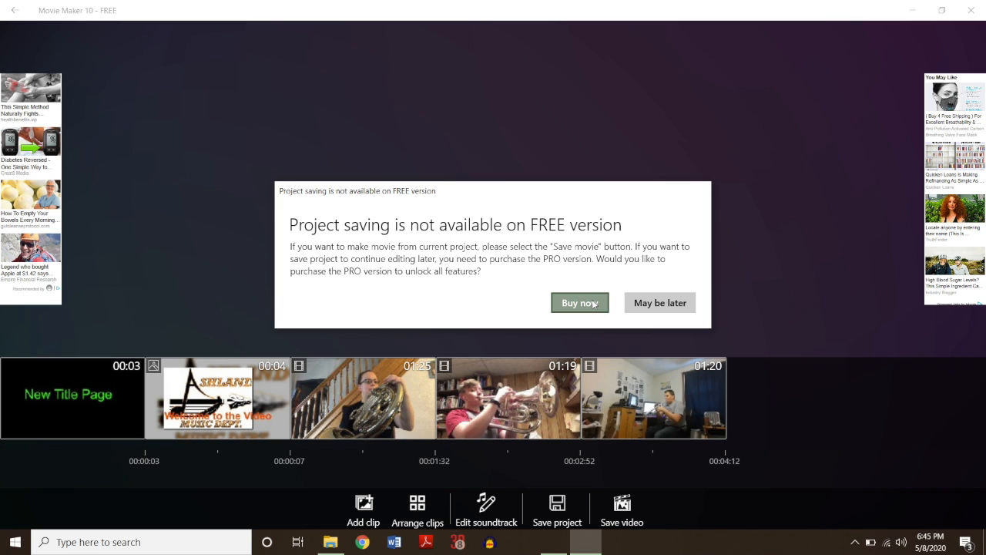
click(634, 303)
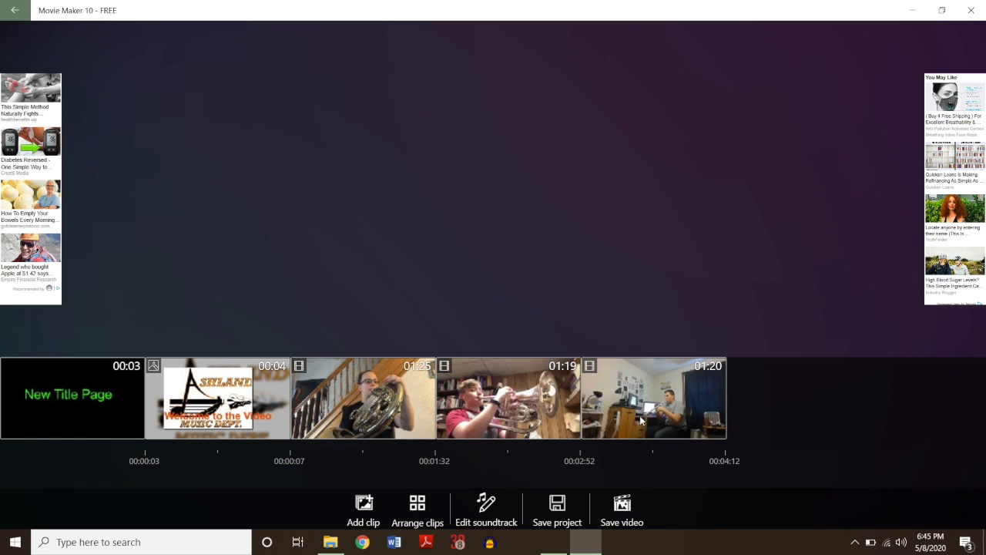
Step: Start exporting the movie in MP4 format without saving the project, cancel saving the output file, and return to the start screen
click(618, 515)
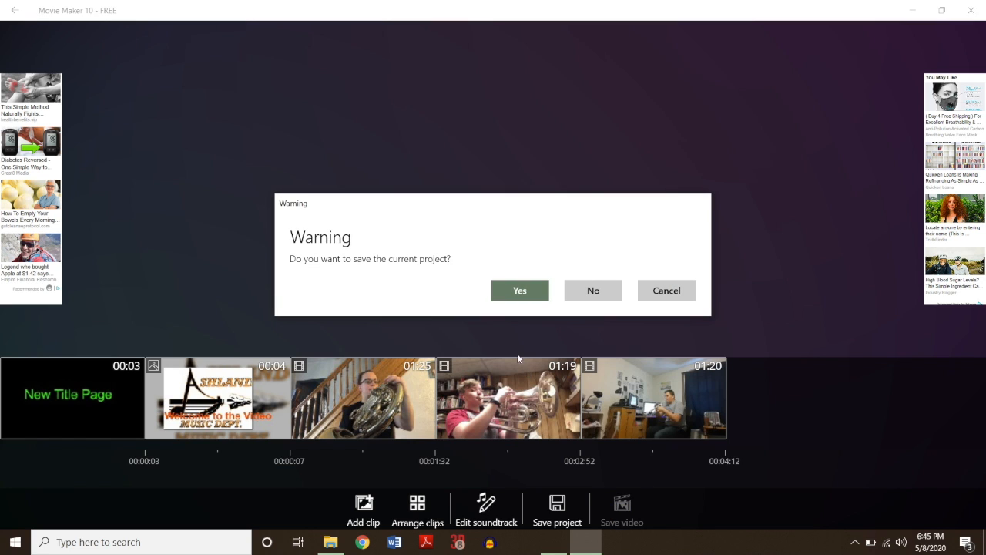
click(590, 289)
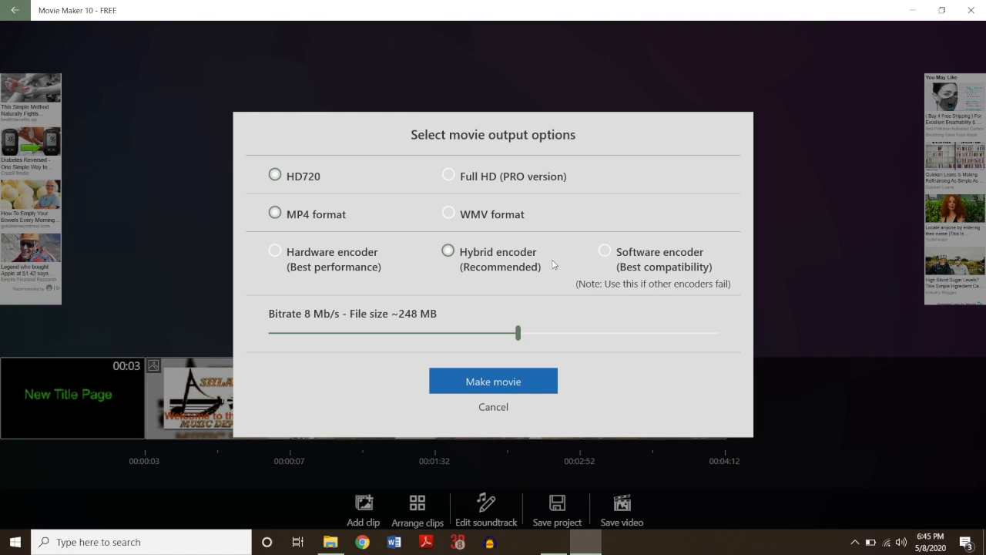
click(279, 212)
click(496, 376)
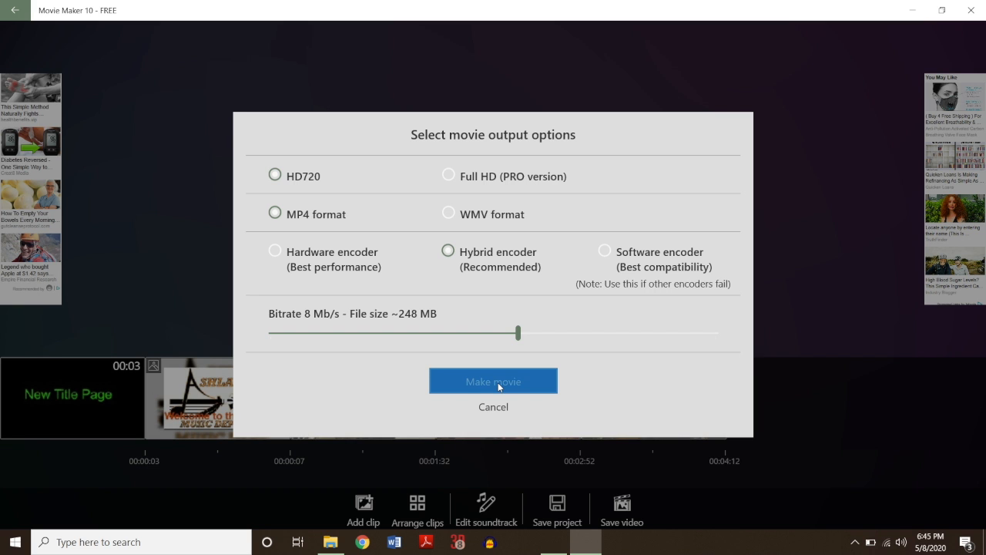
click(499, 382)
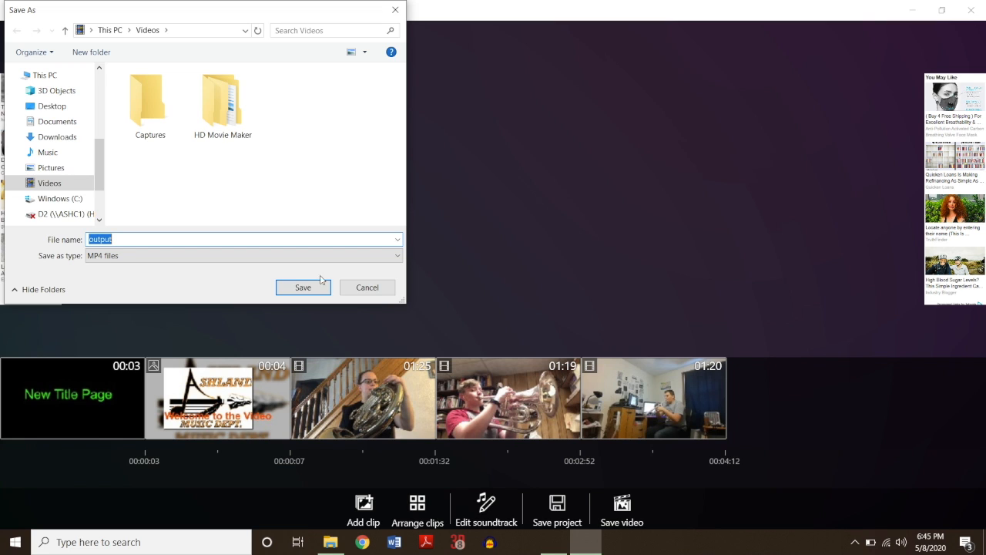
click(361, 287)
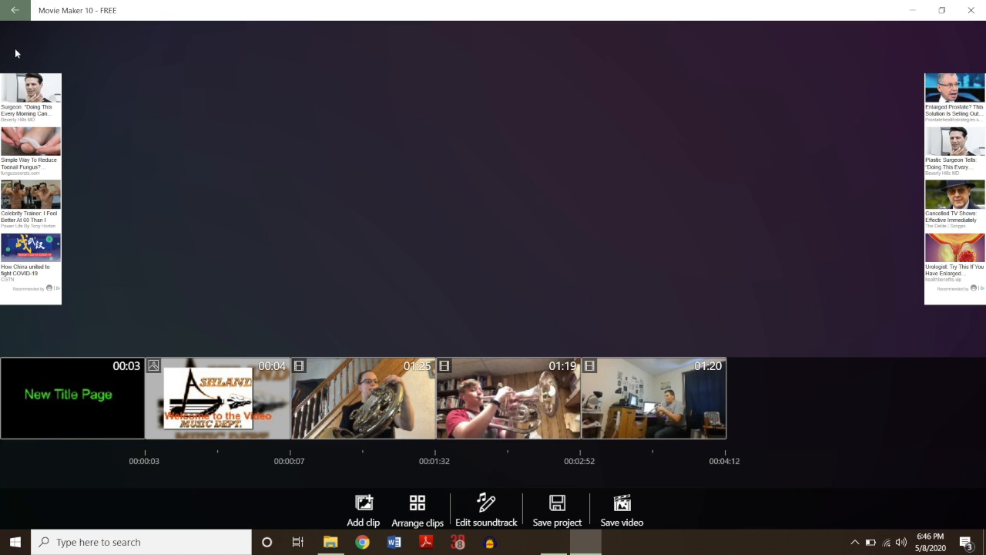
click(14, 10)
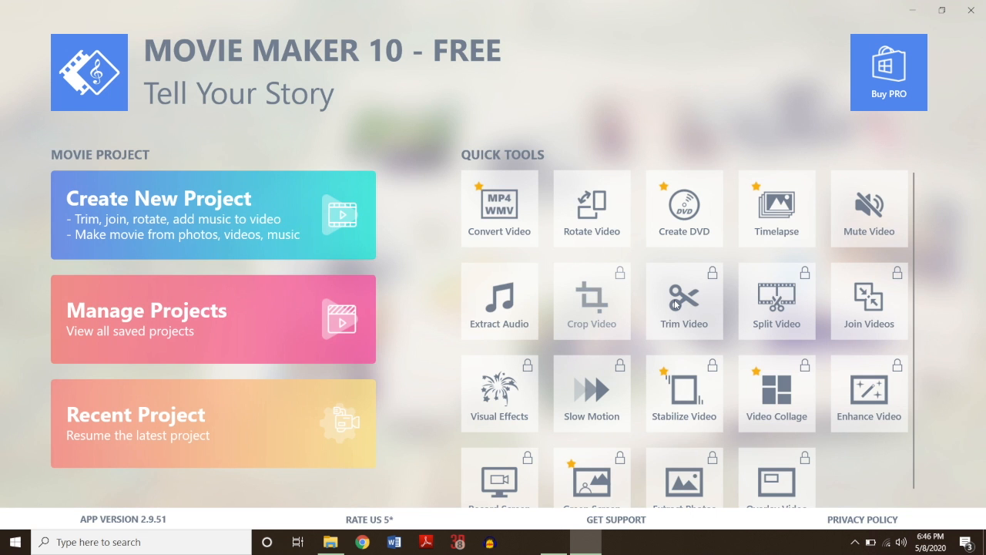